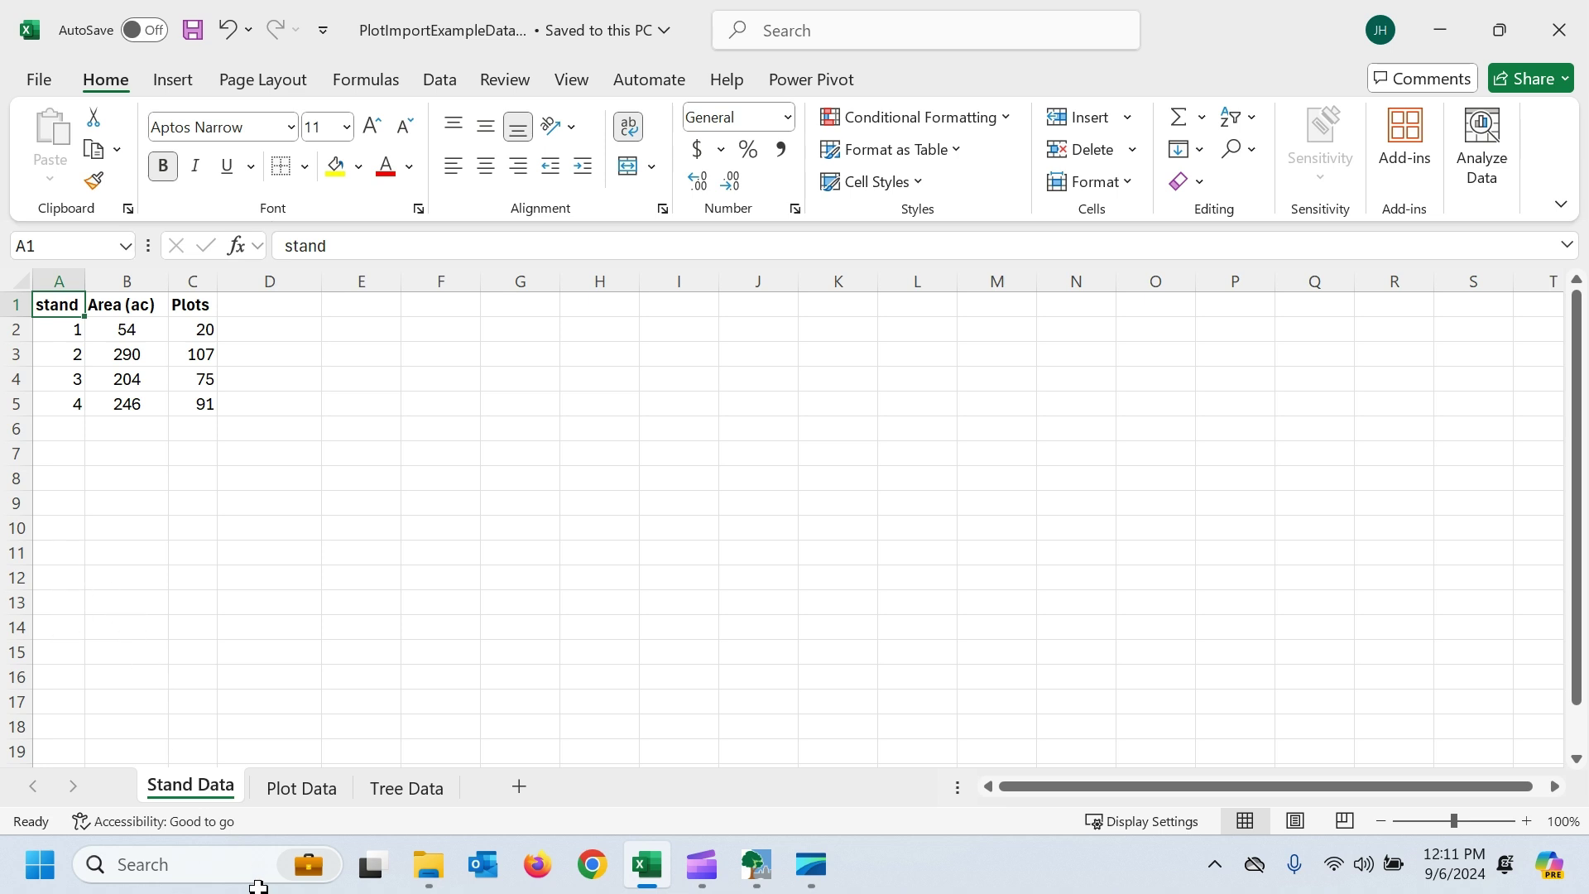
Step: Review the Tree Data sheet, then return to Plot Data and check plot 4's zero tree count
left_click(300, 788)
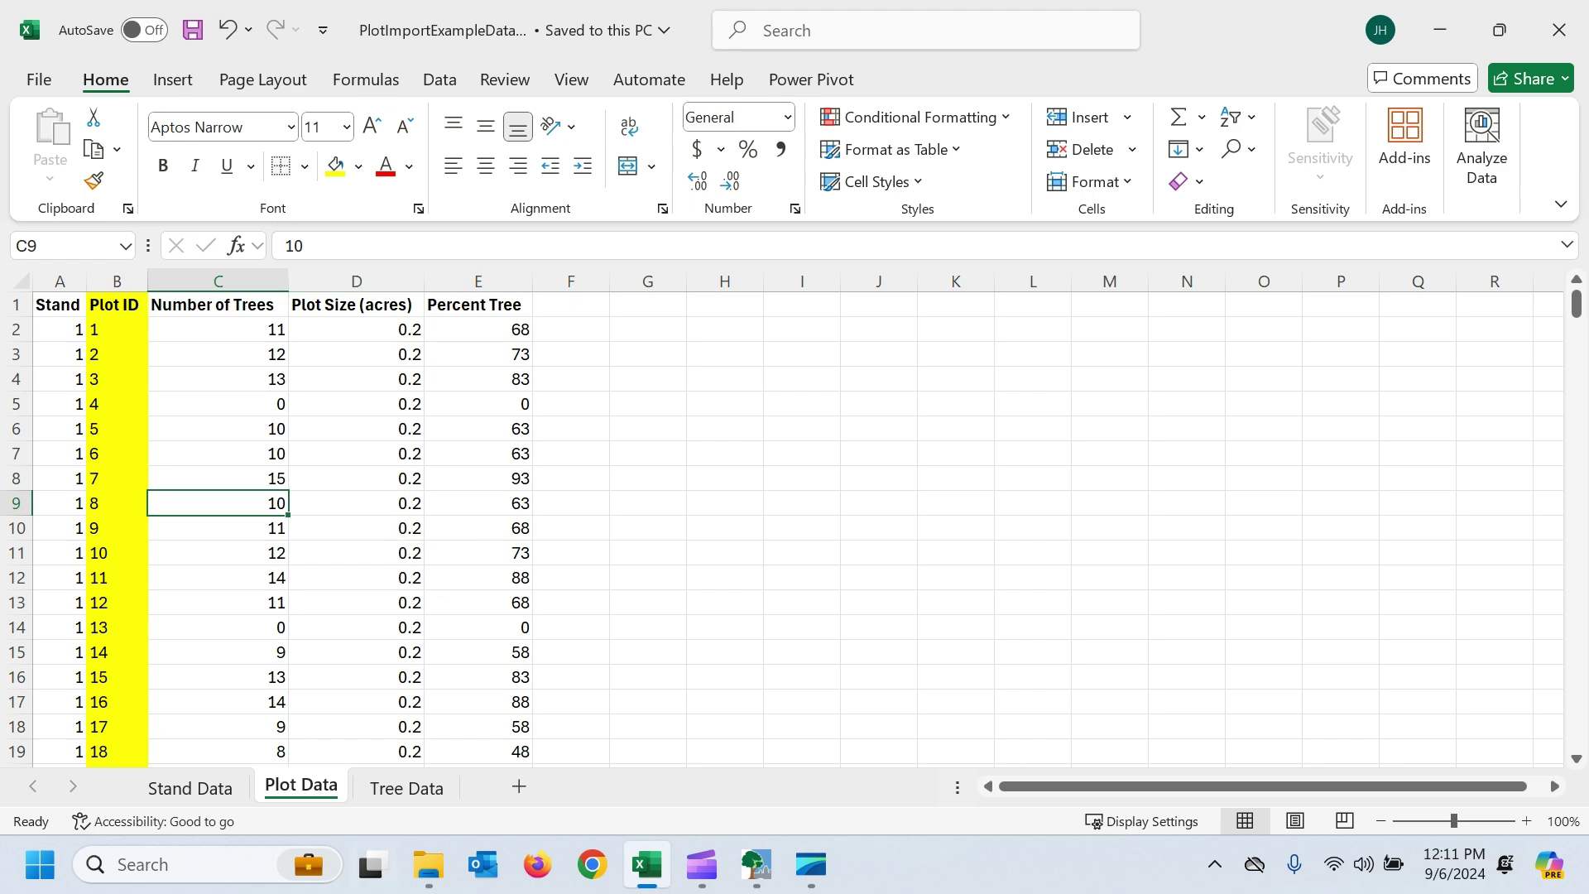
left_click(405, 787)
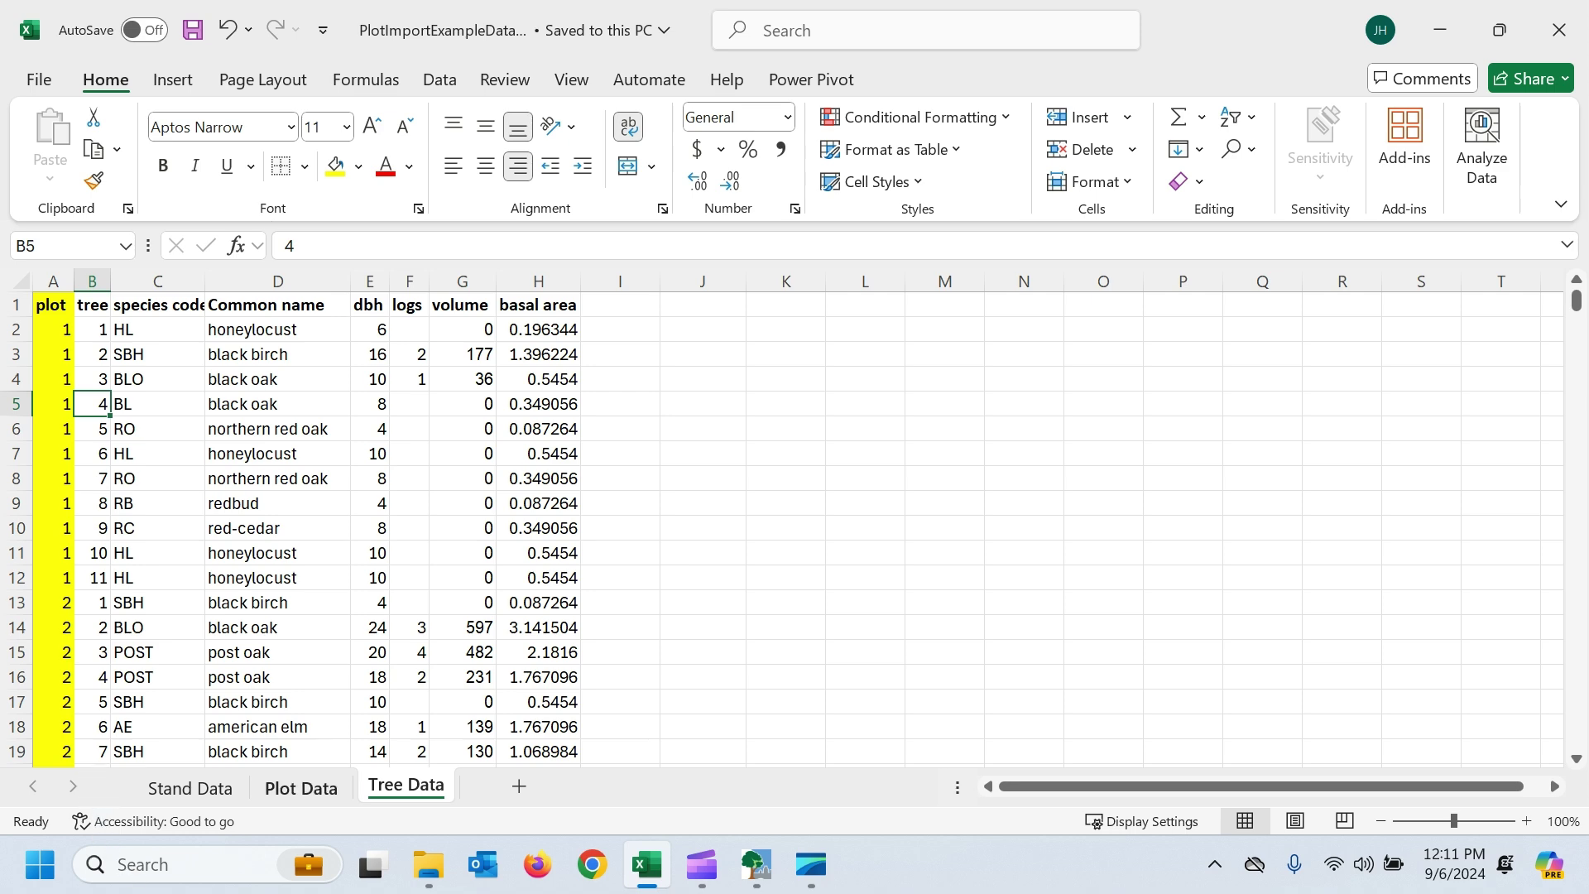
left_click(301, 788)
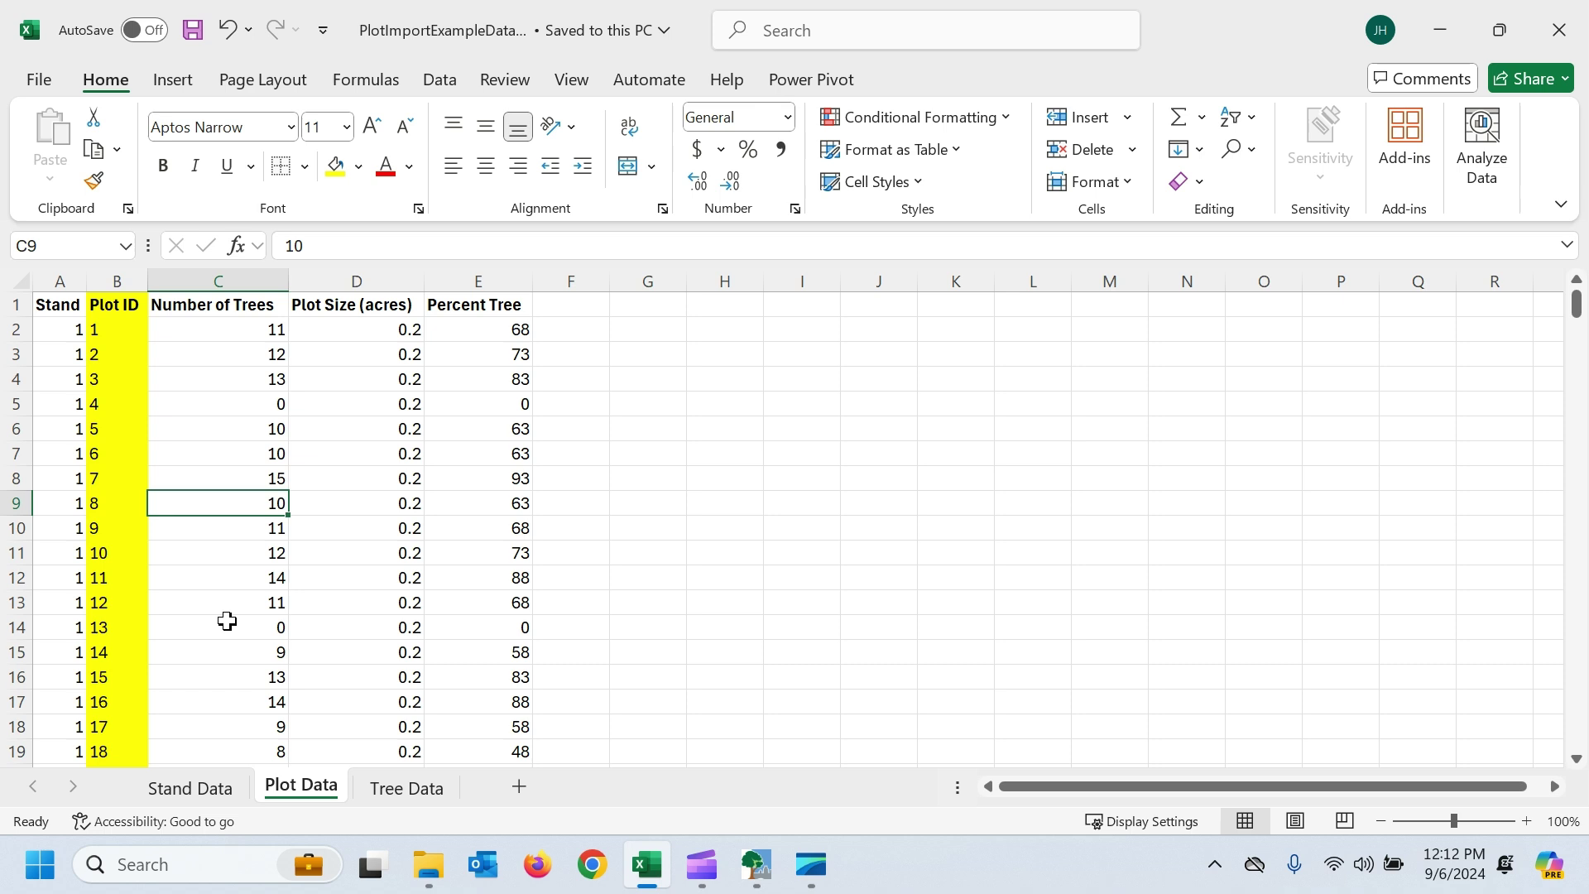
key("Up")
key("Up")
key("Up")
key("Up")
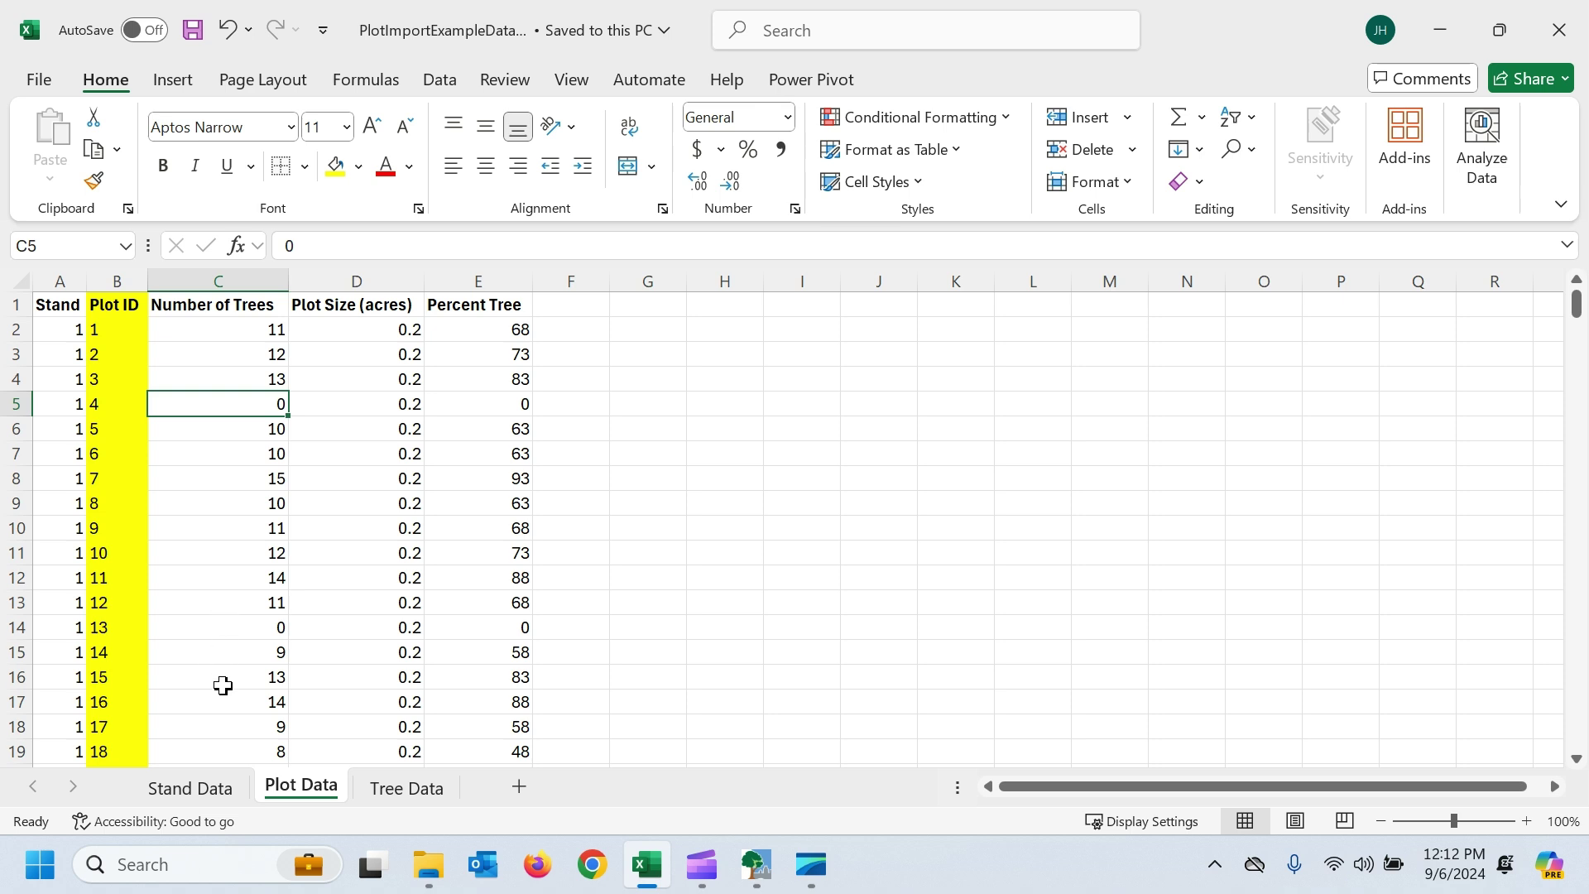
left_click(756, 864)
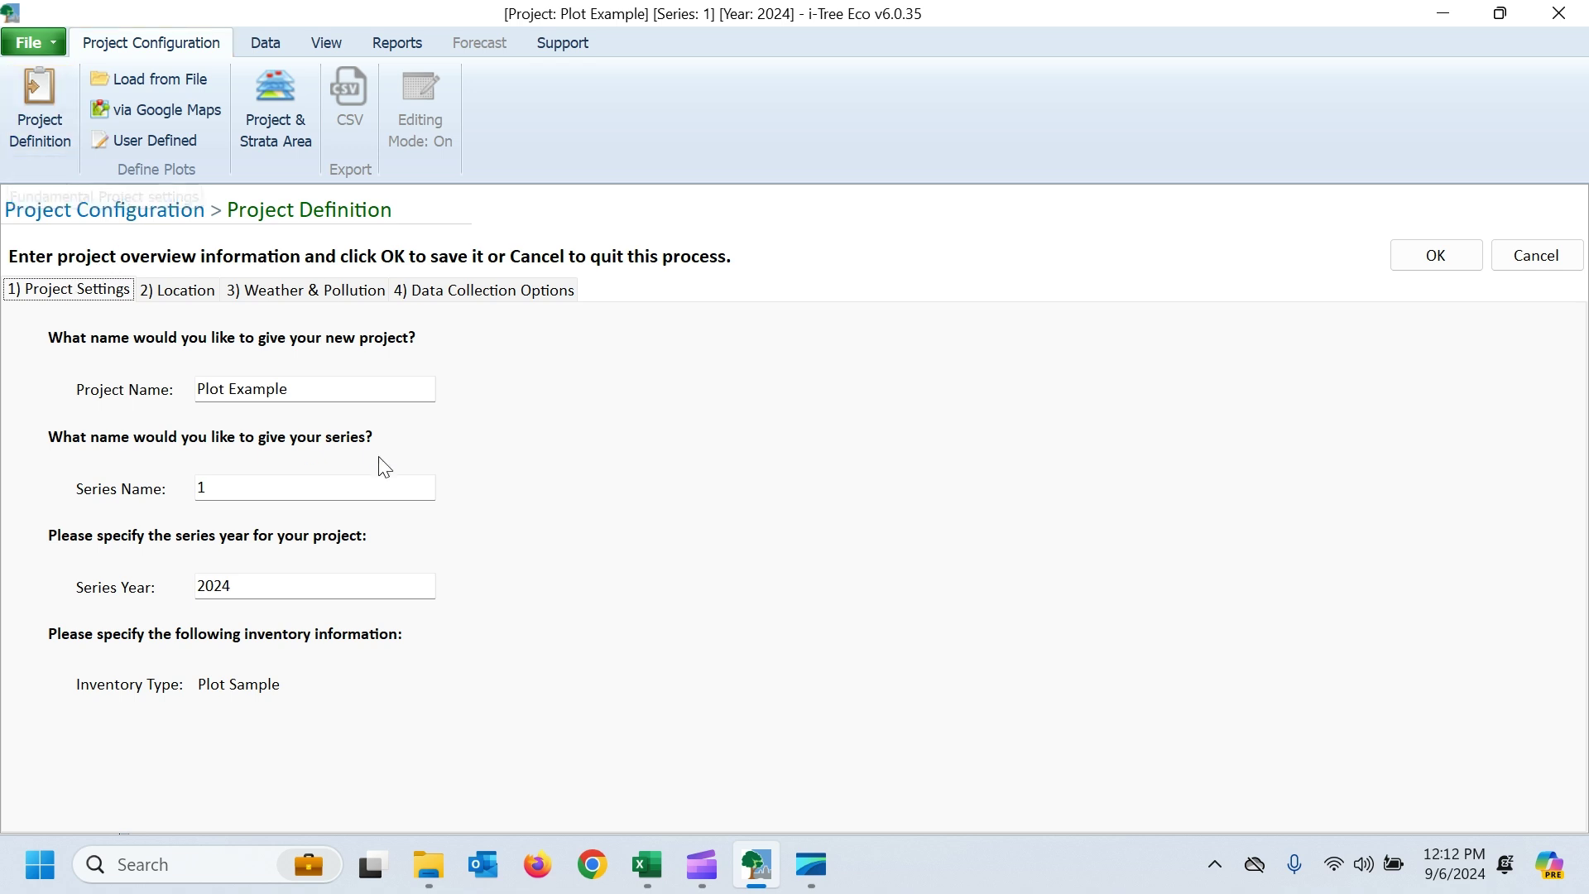
Step: Show Data Collection Options and scroll to Tree Information: Species, DBH (Measured), User Tree ID
key("ctrl+shift+Tab")
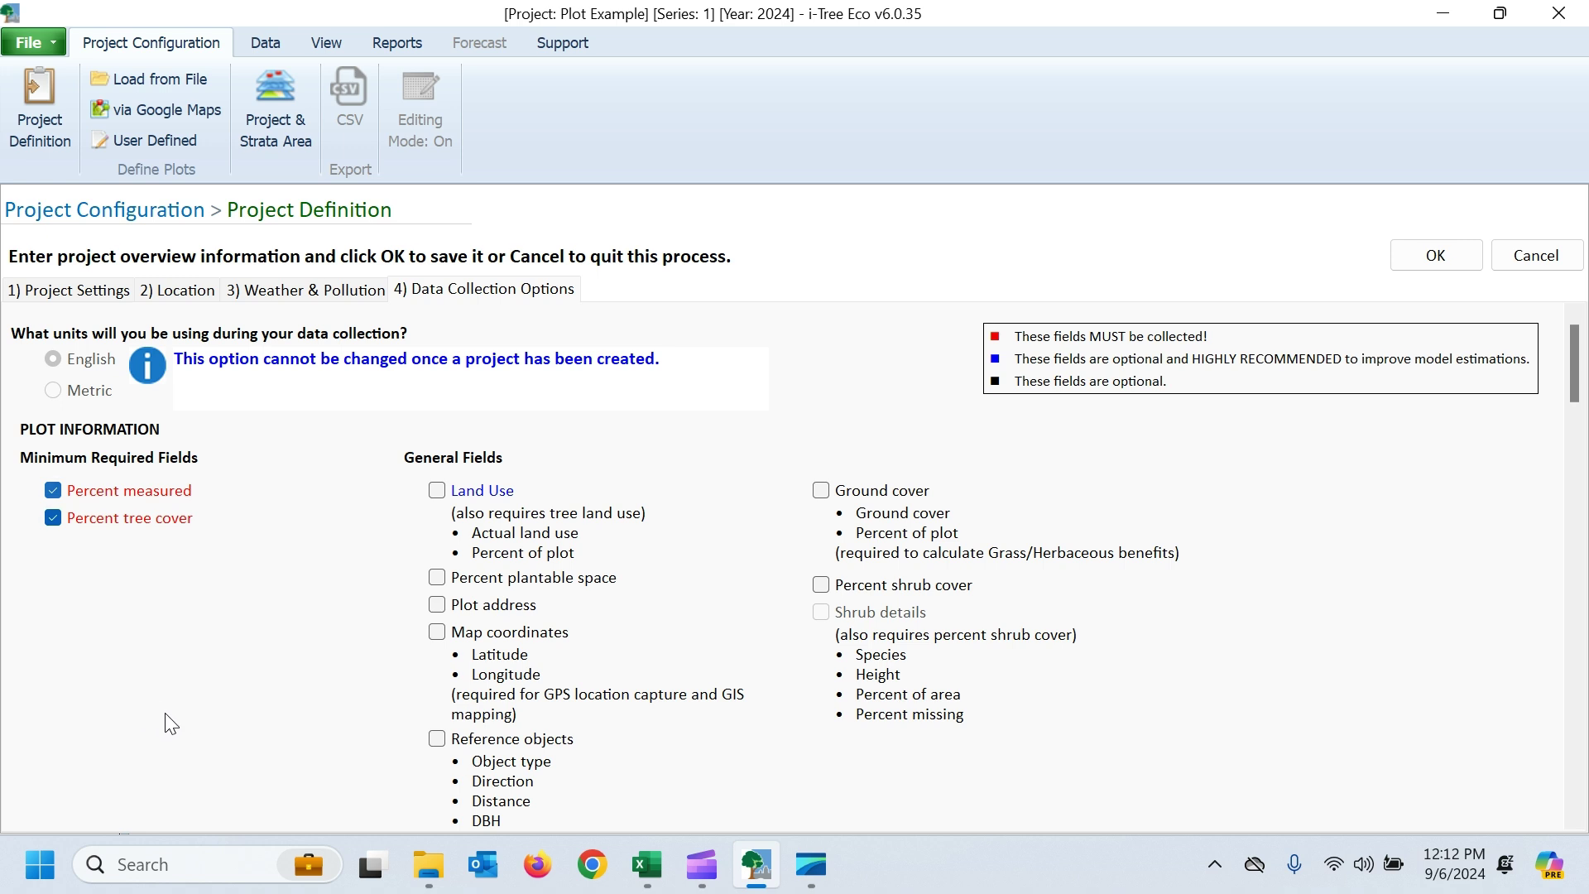
scroll(182, 733, "down", 1)
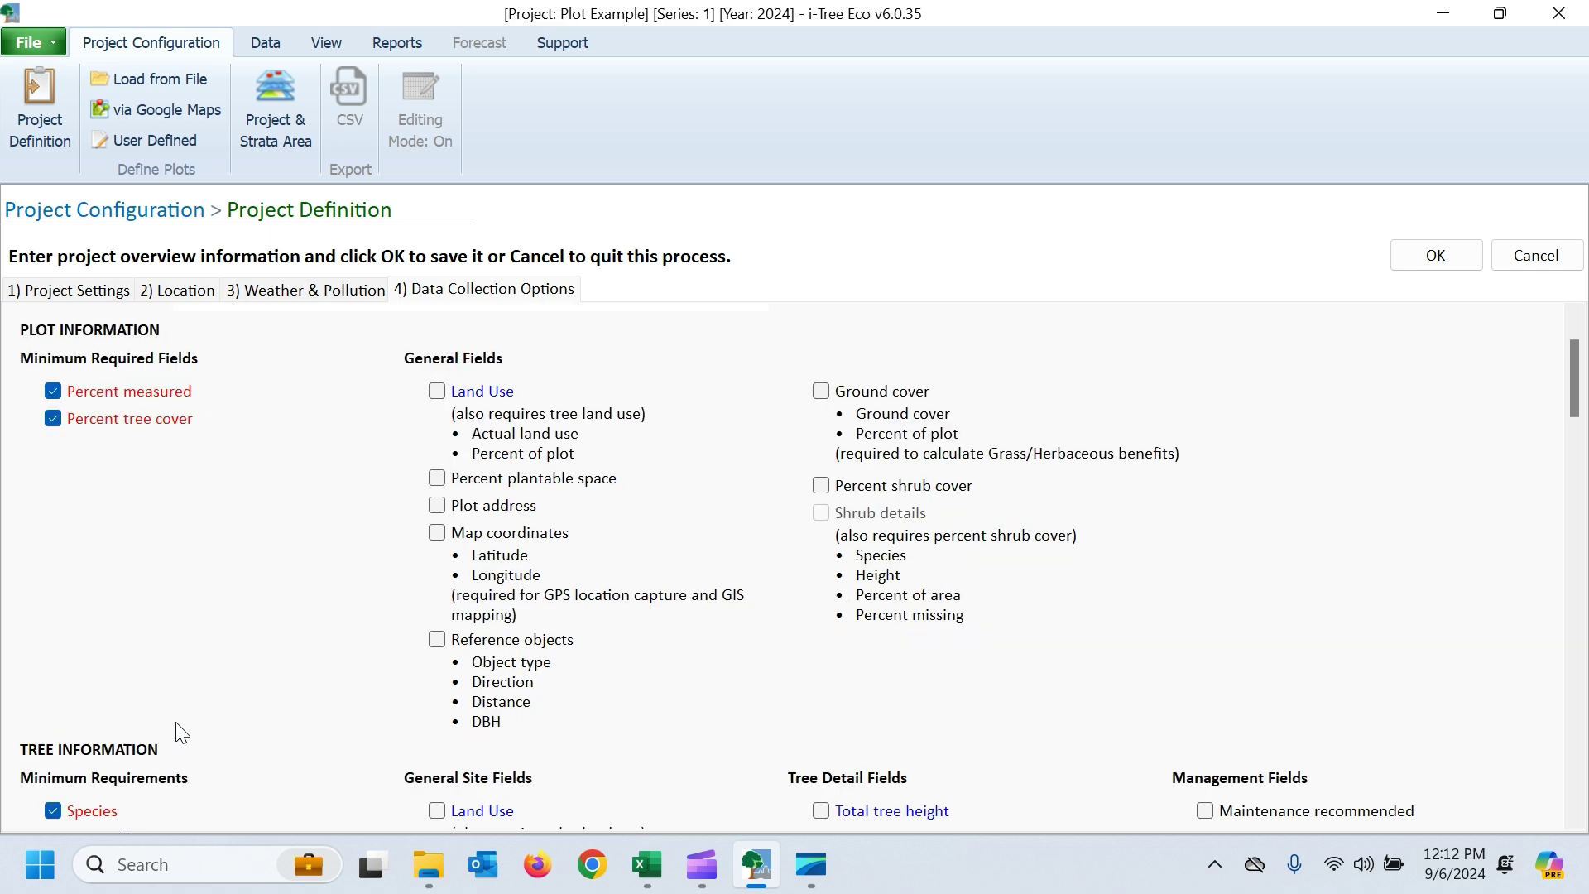
scroll(178, 735, "down", 3)
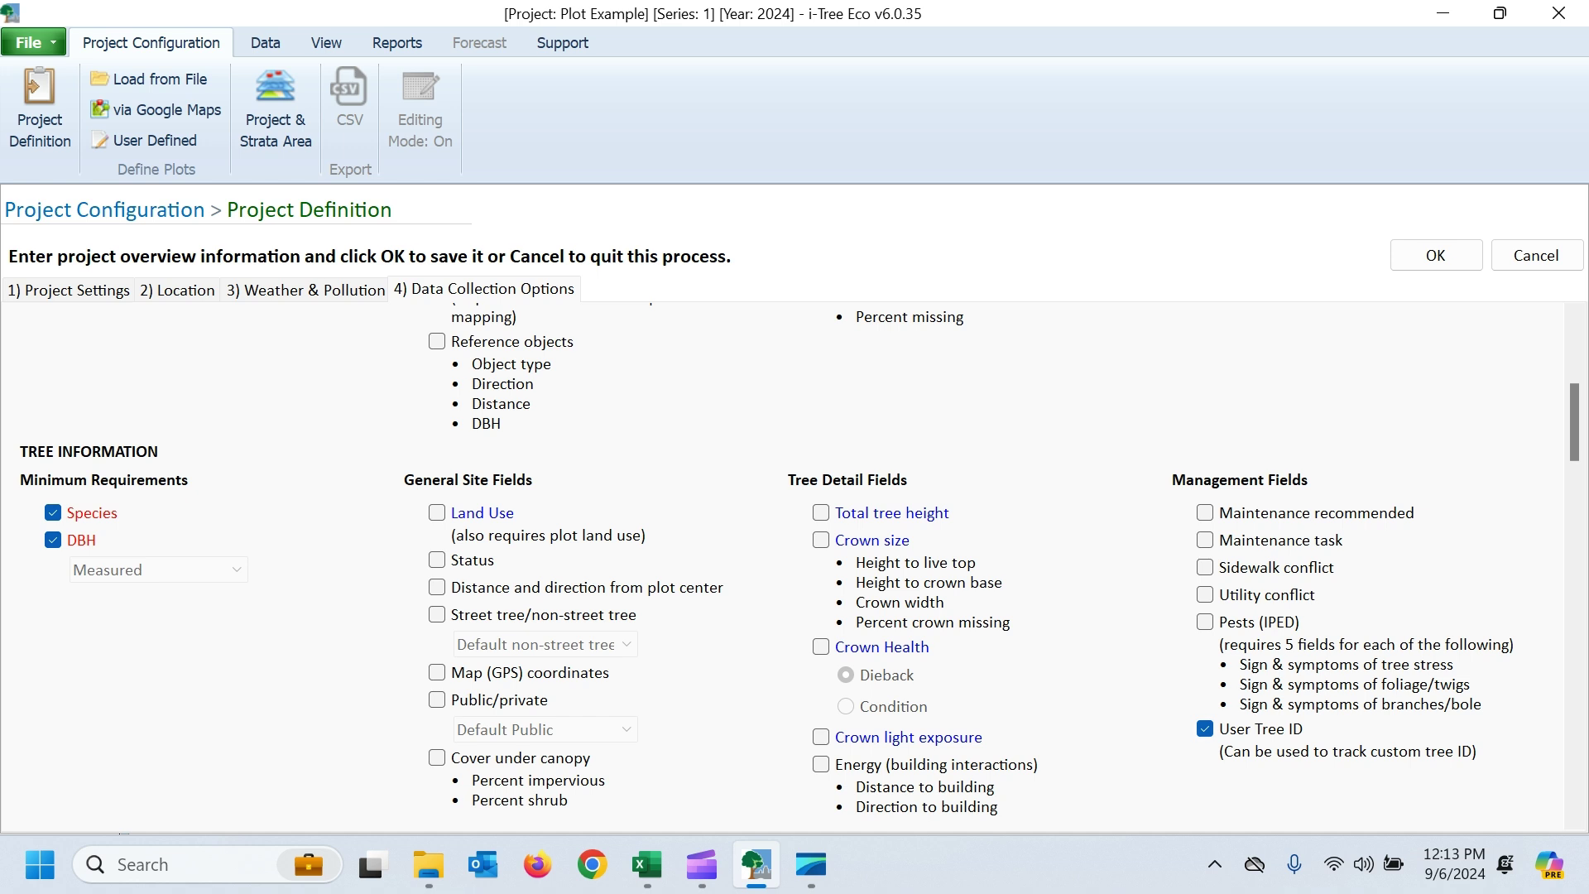
Step: Open Project & Strata Area to view four strata totalling 399.00 acres, with 0 plots
left_click(276, 108)
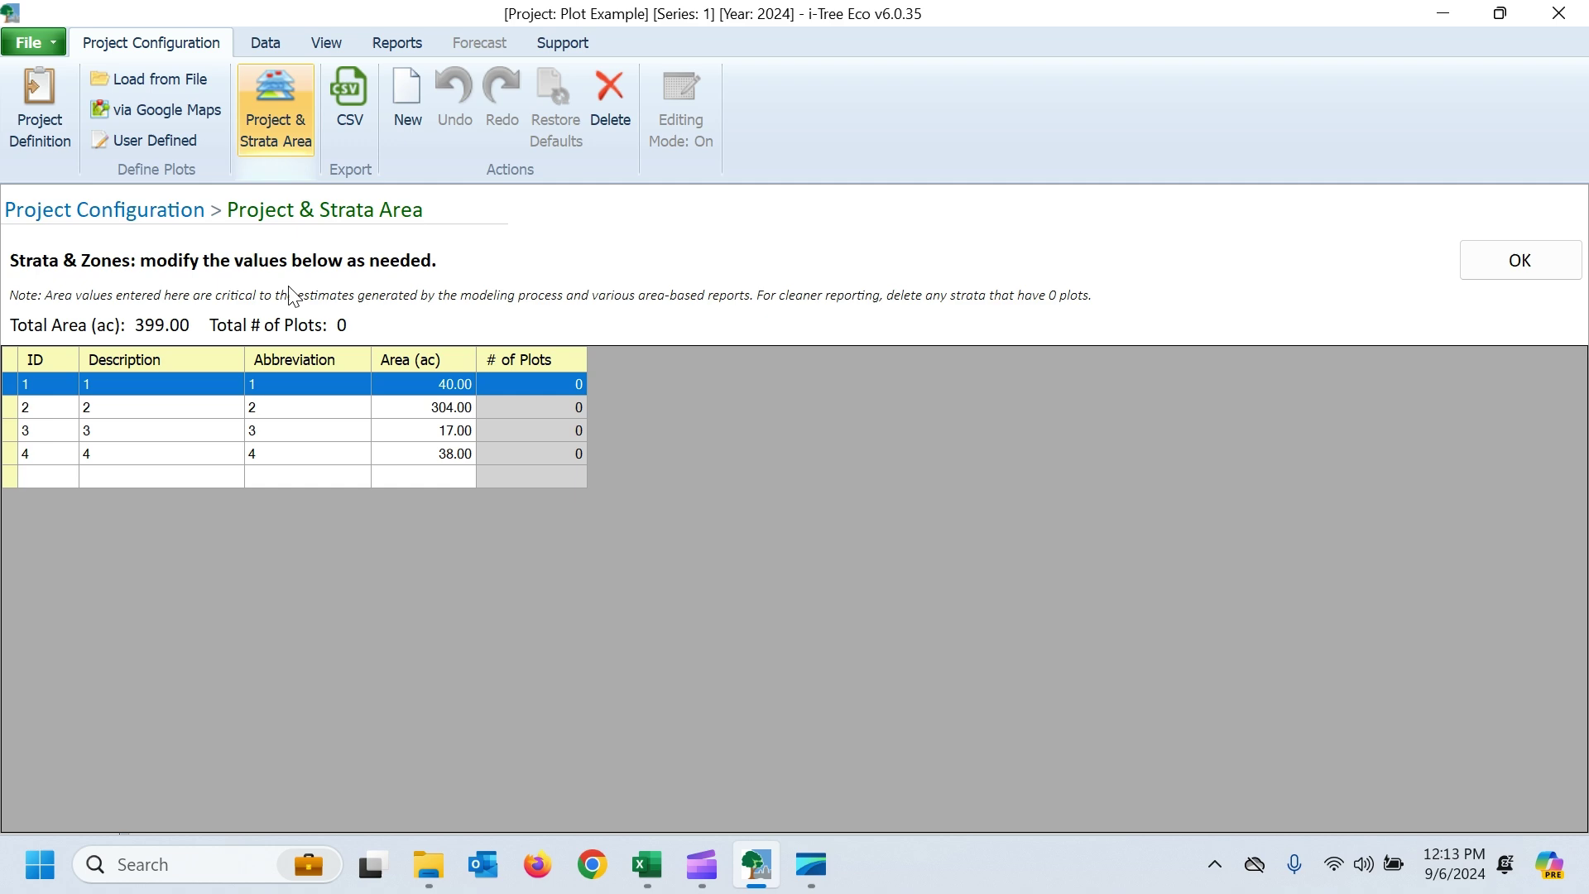
Step: Open the Plots data grid and start the Data Import Wizard
key("ctrl+Tab")
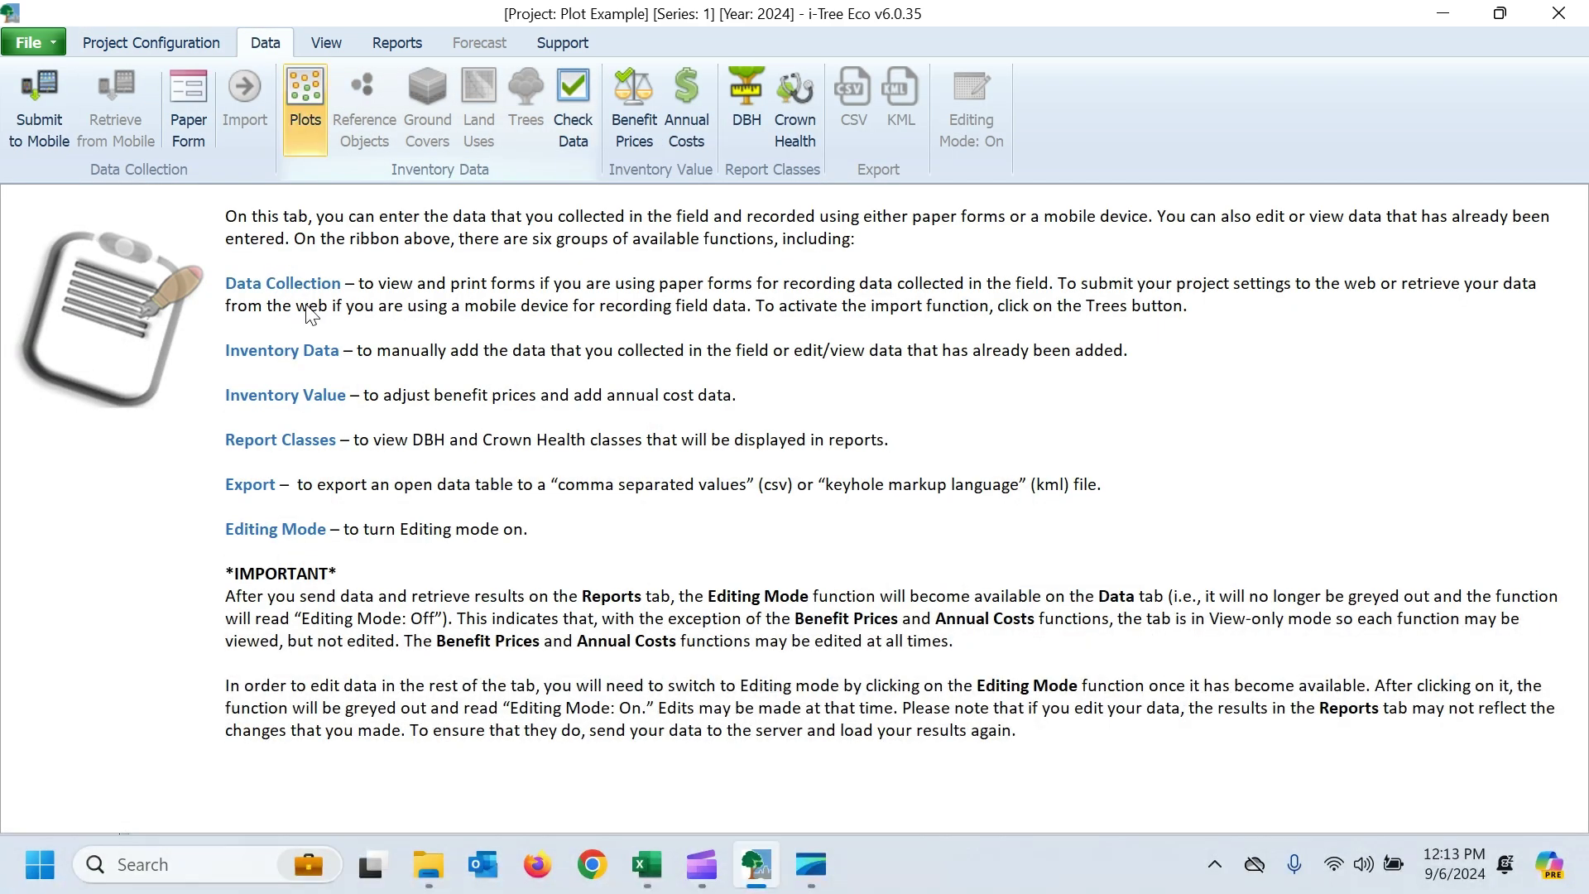
key("Return")
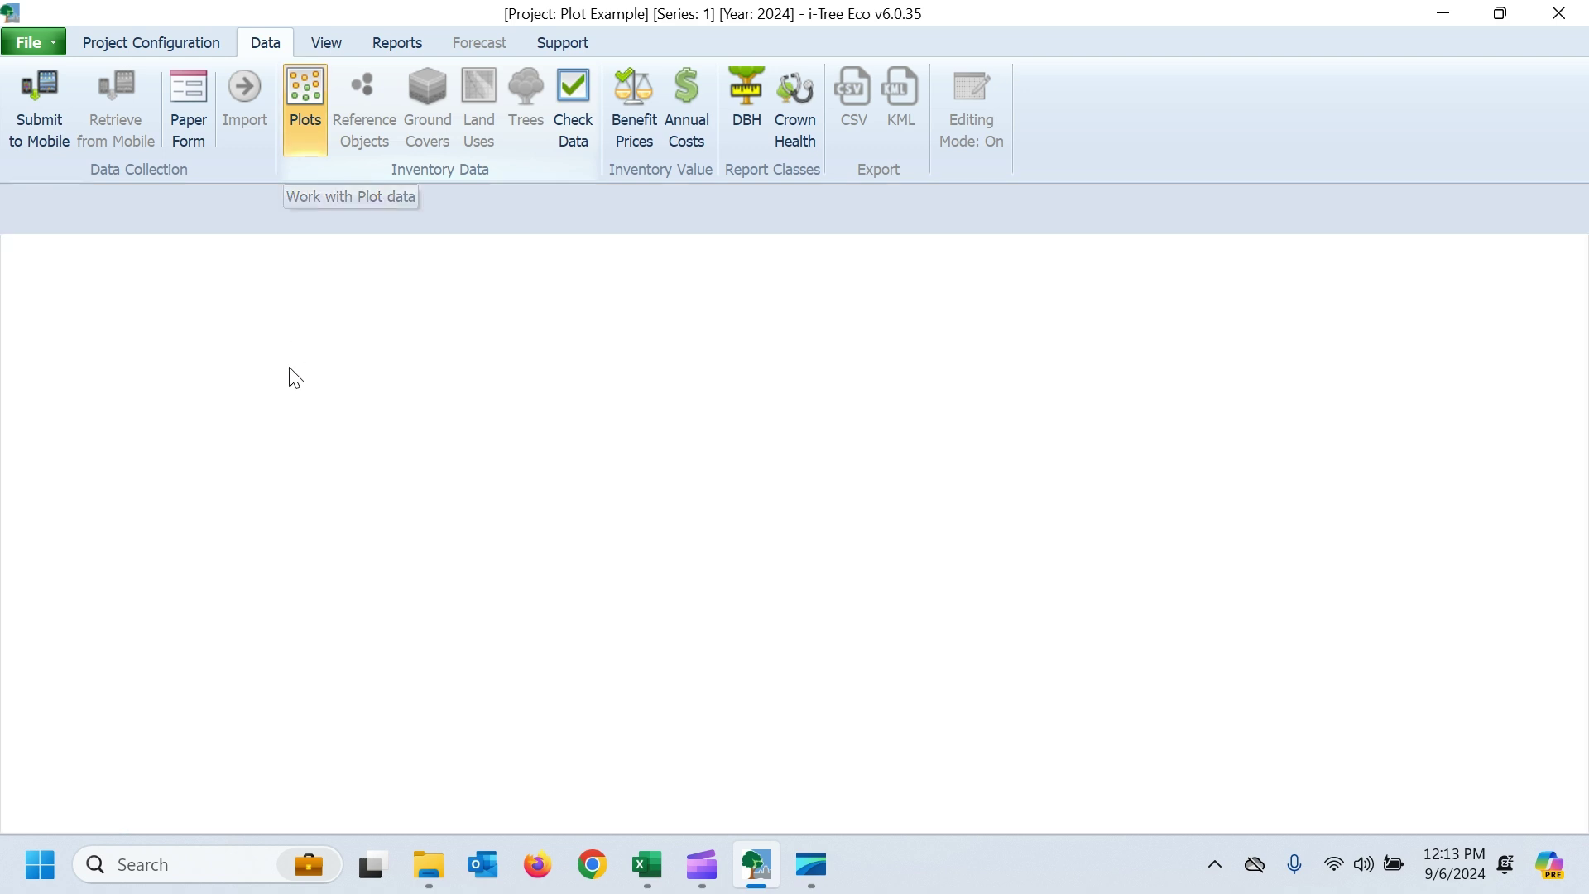
key("Left")
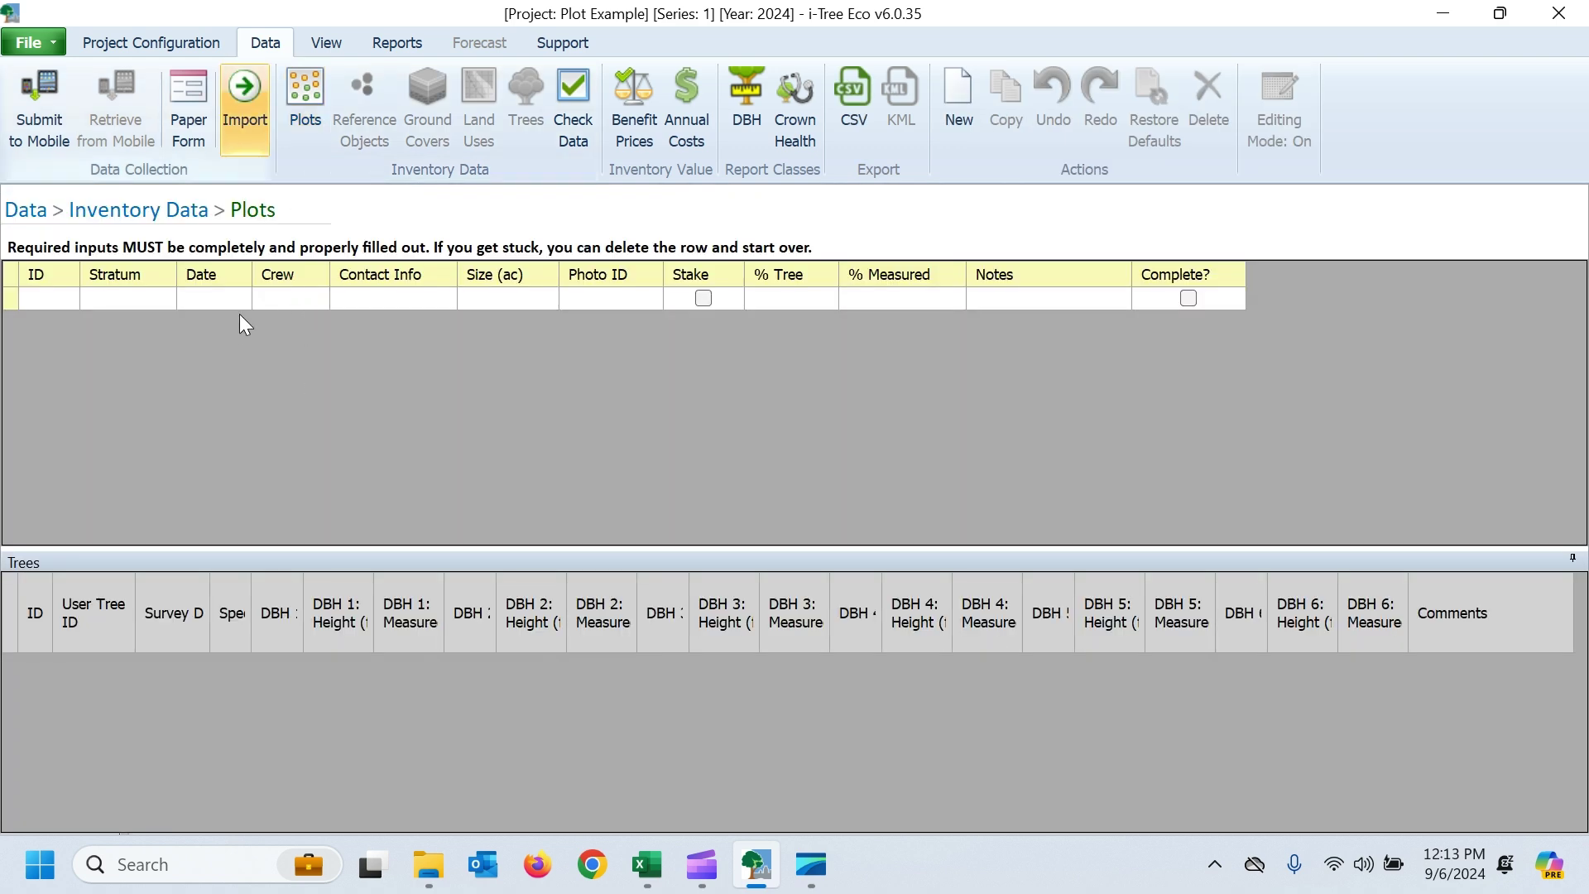
key("Return")
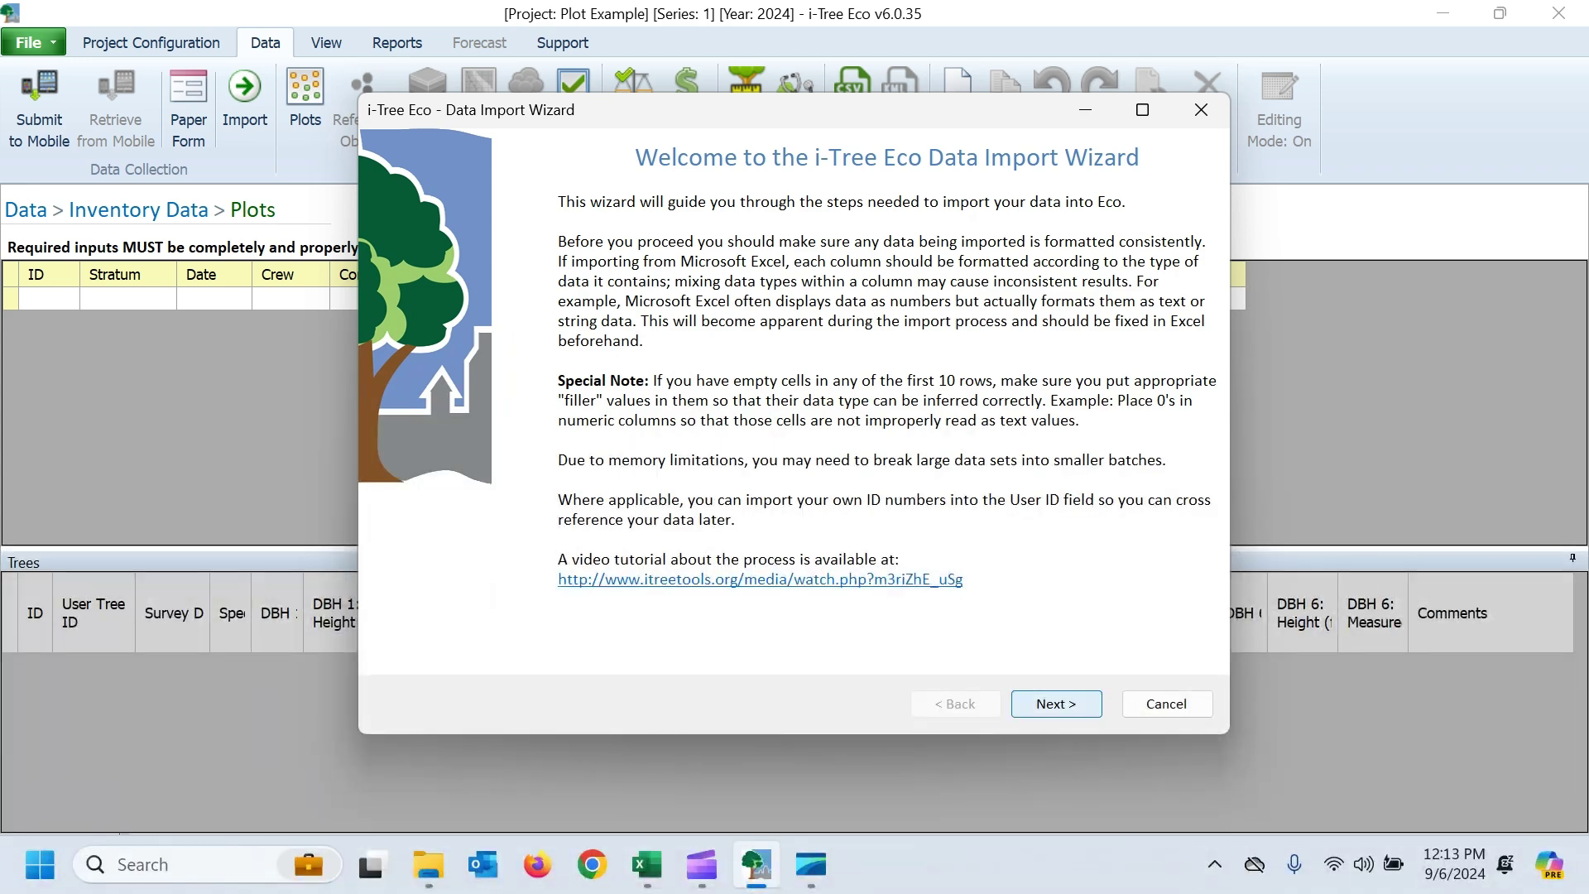
key("Return")
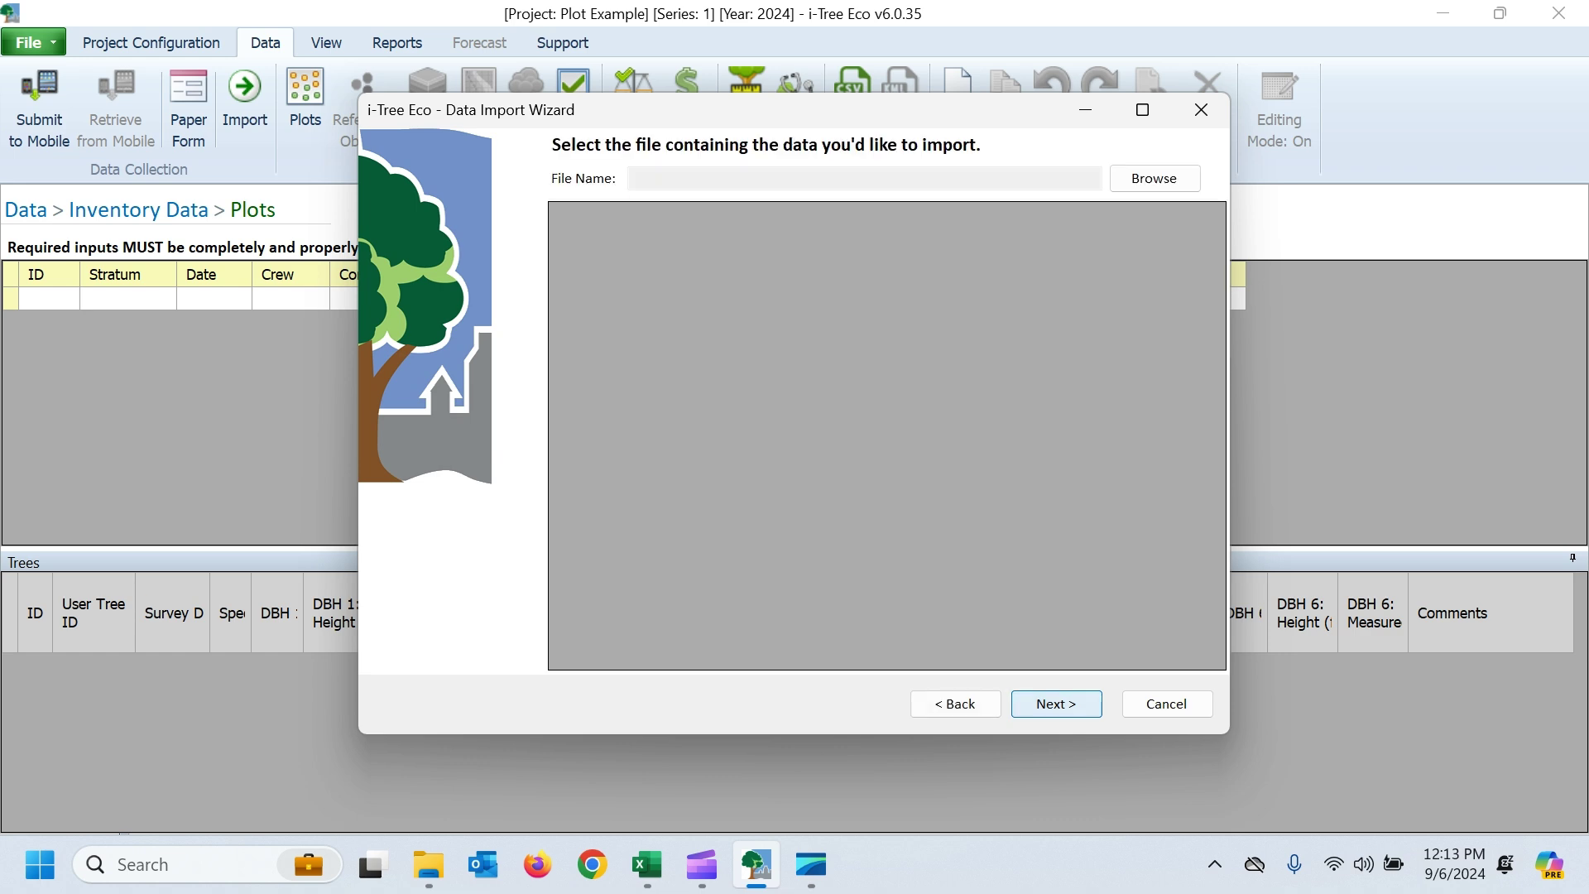
Step: Load the 'Plot Data$' sheet of PlotImportExampleData.xlsx with first-row column headers
key("Return")
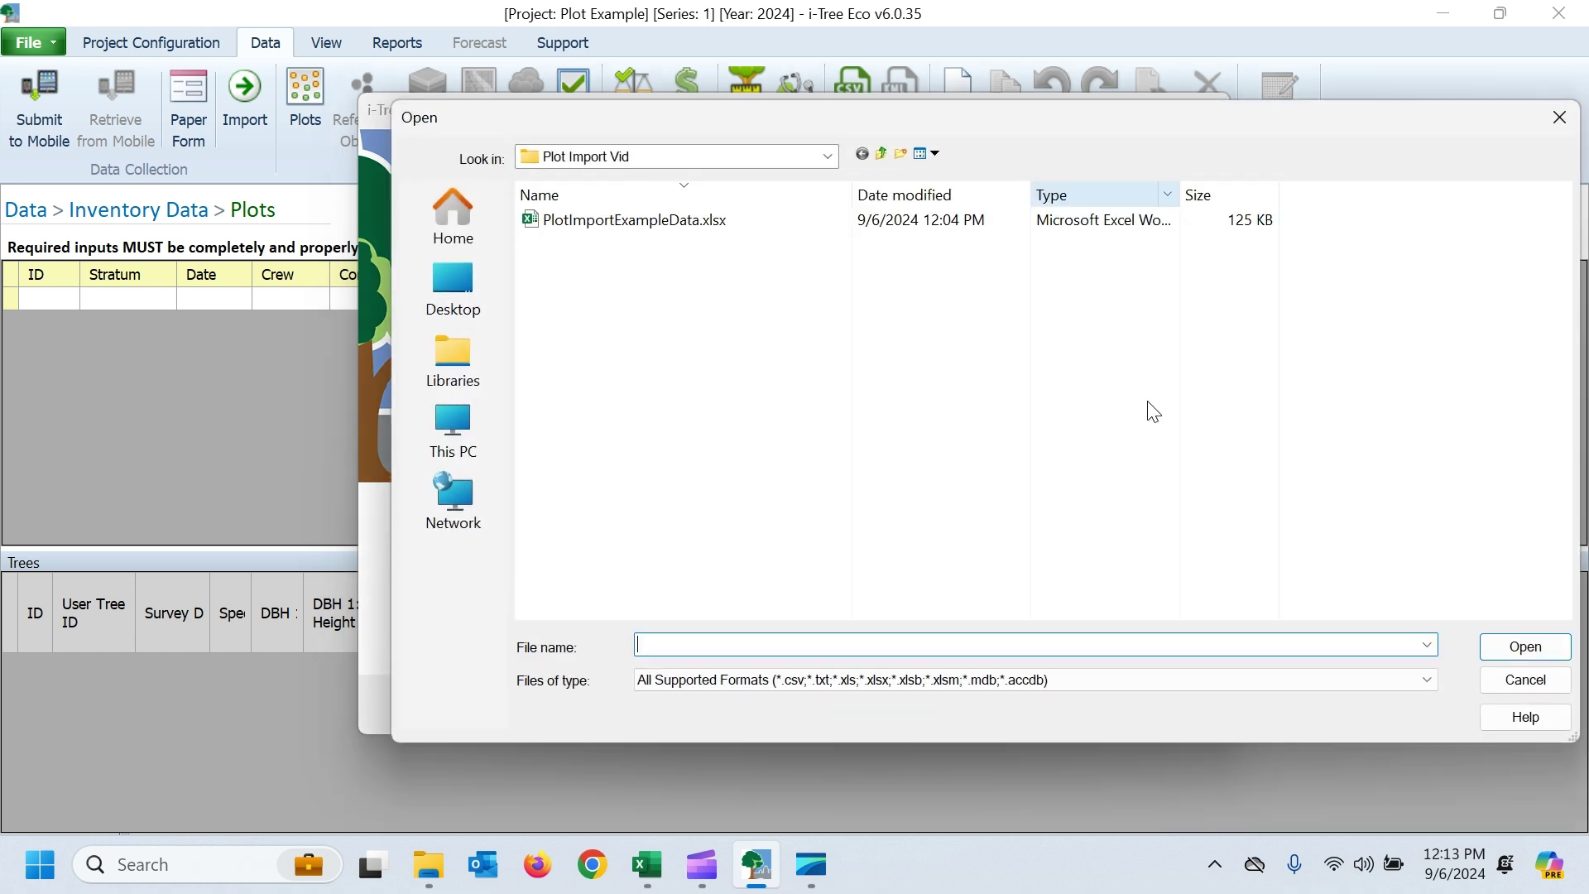
left_click(629, 219)
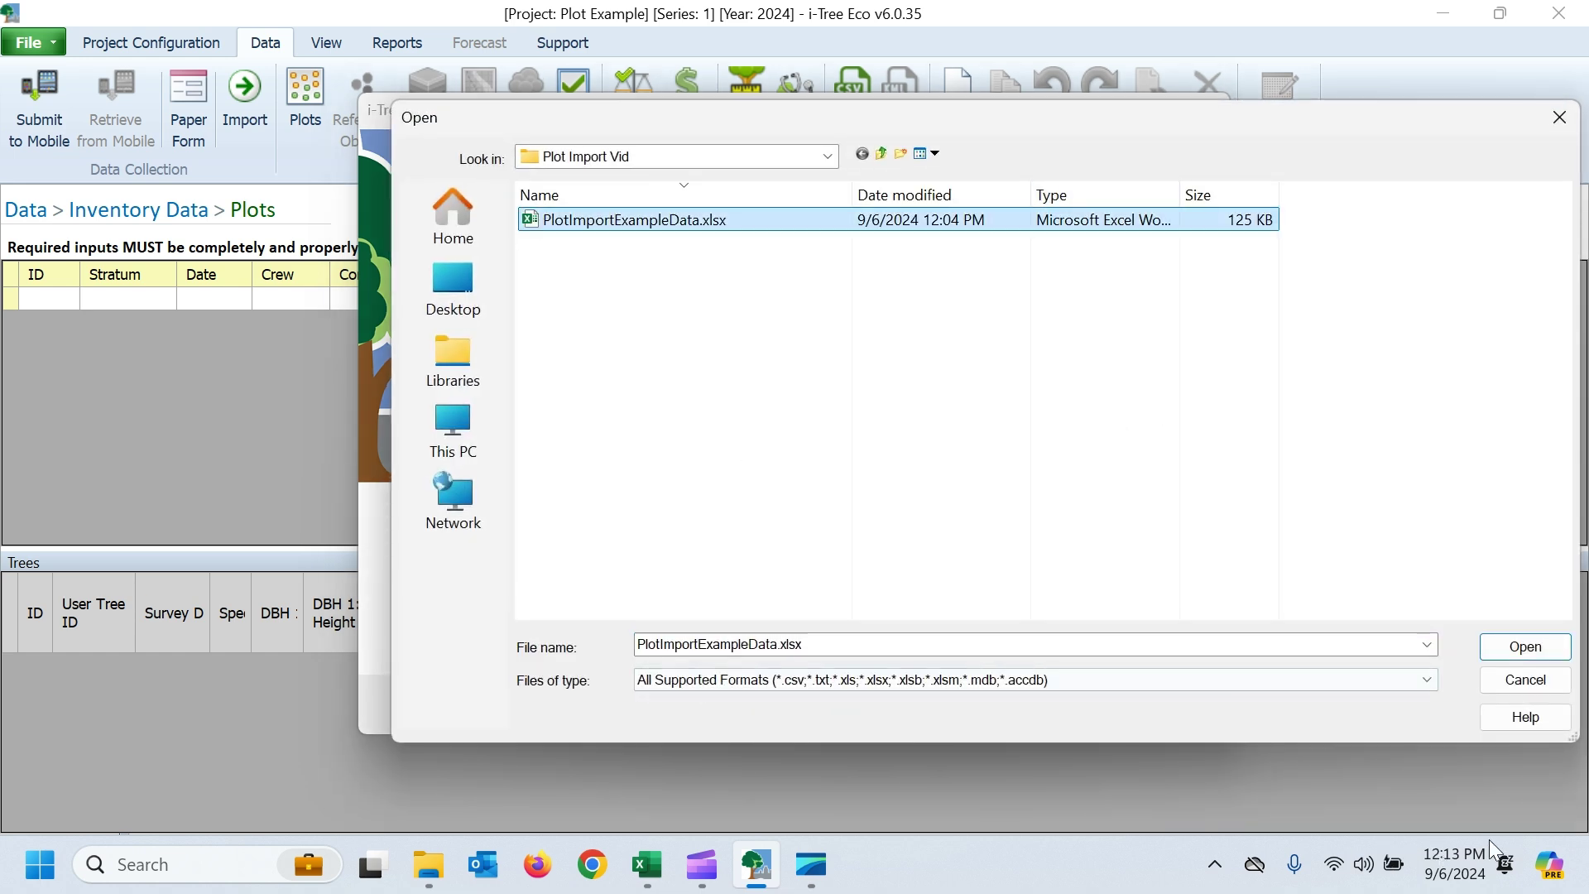
key("Return")
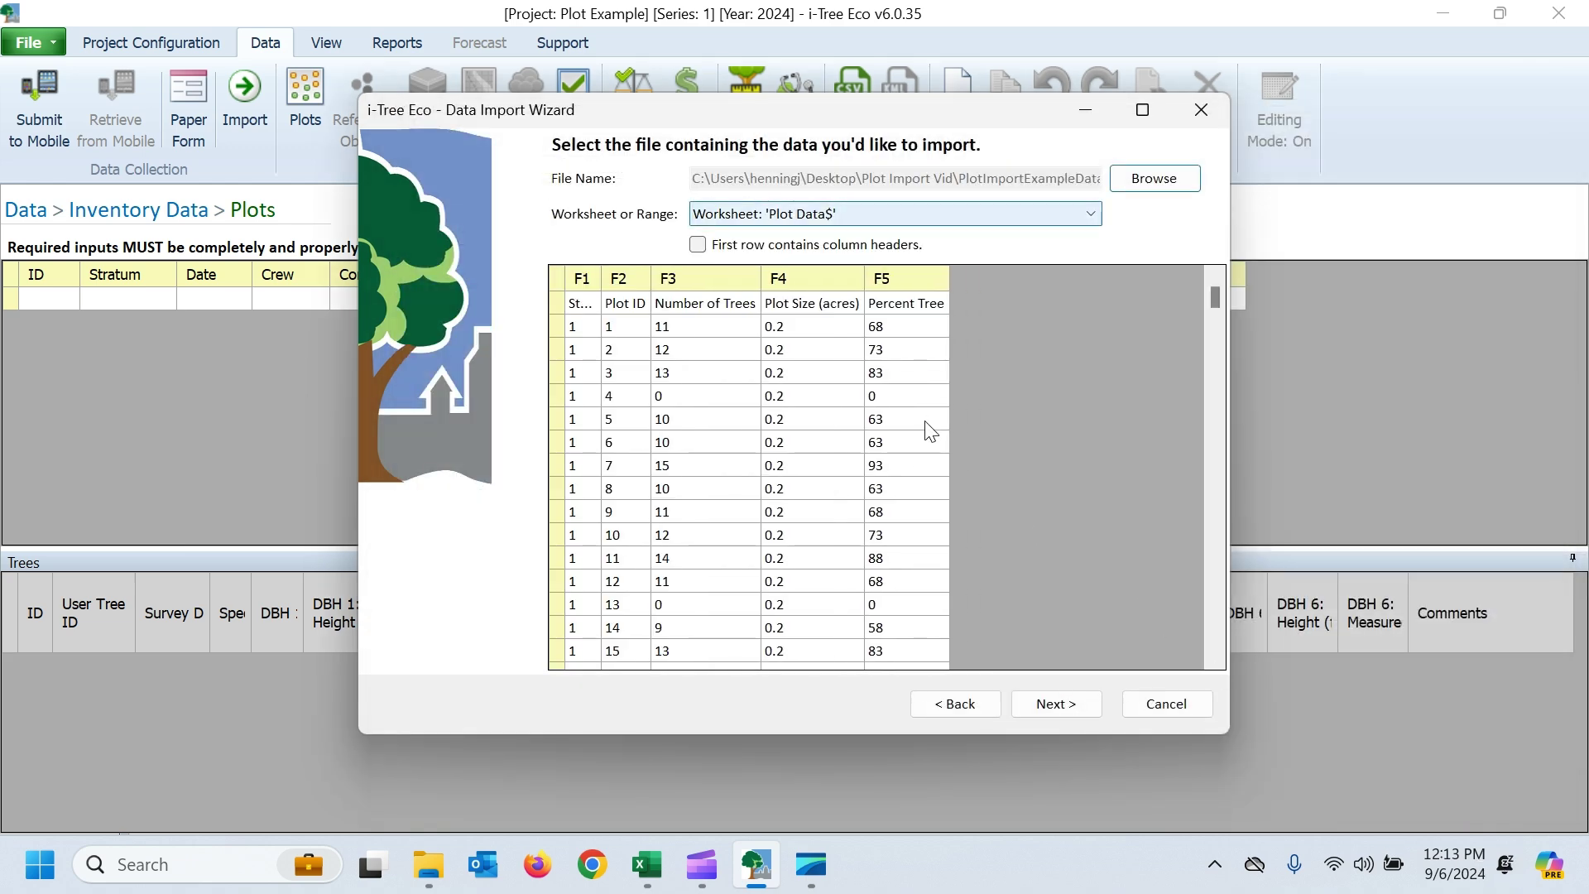
key("alt+Down")
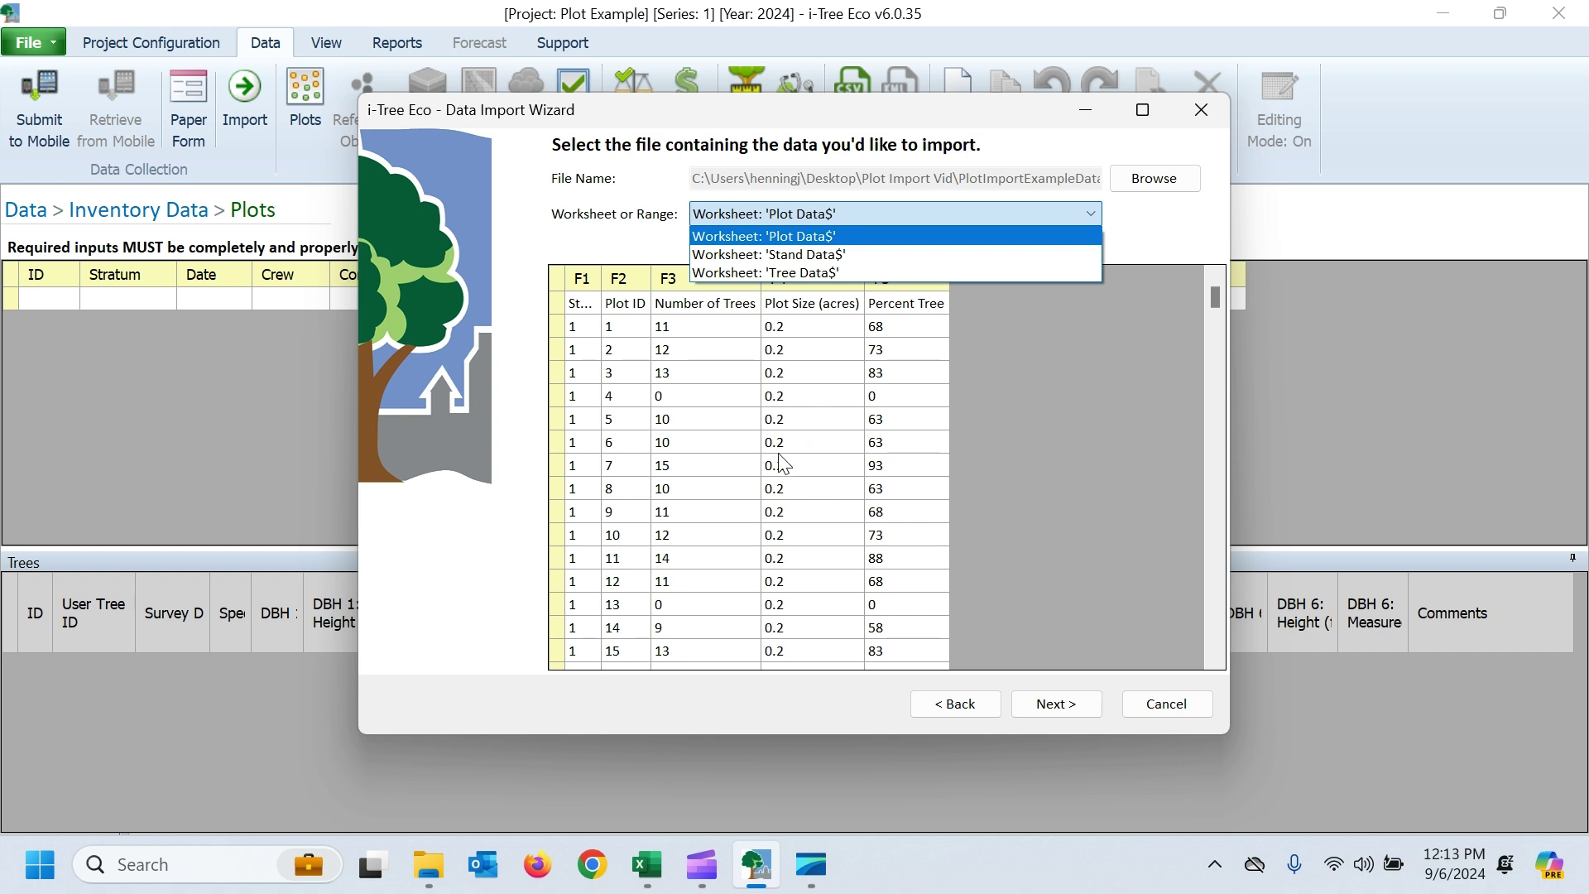
key("Return")
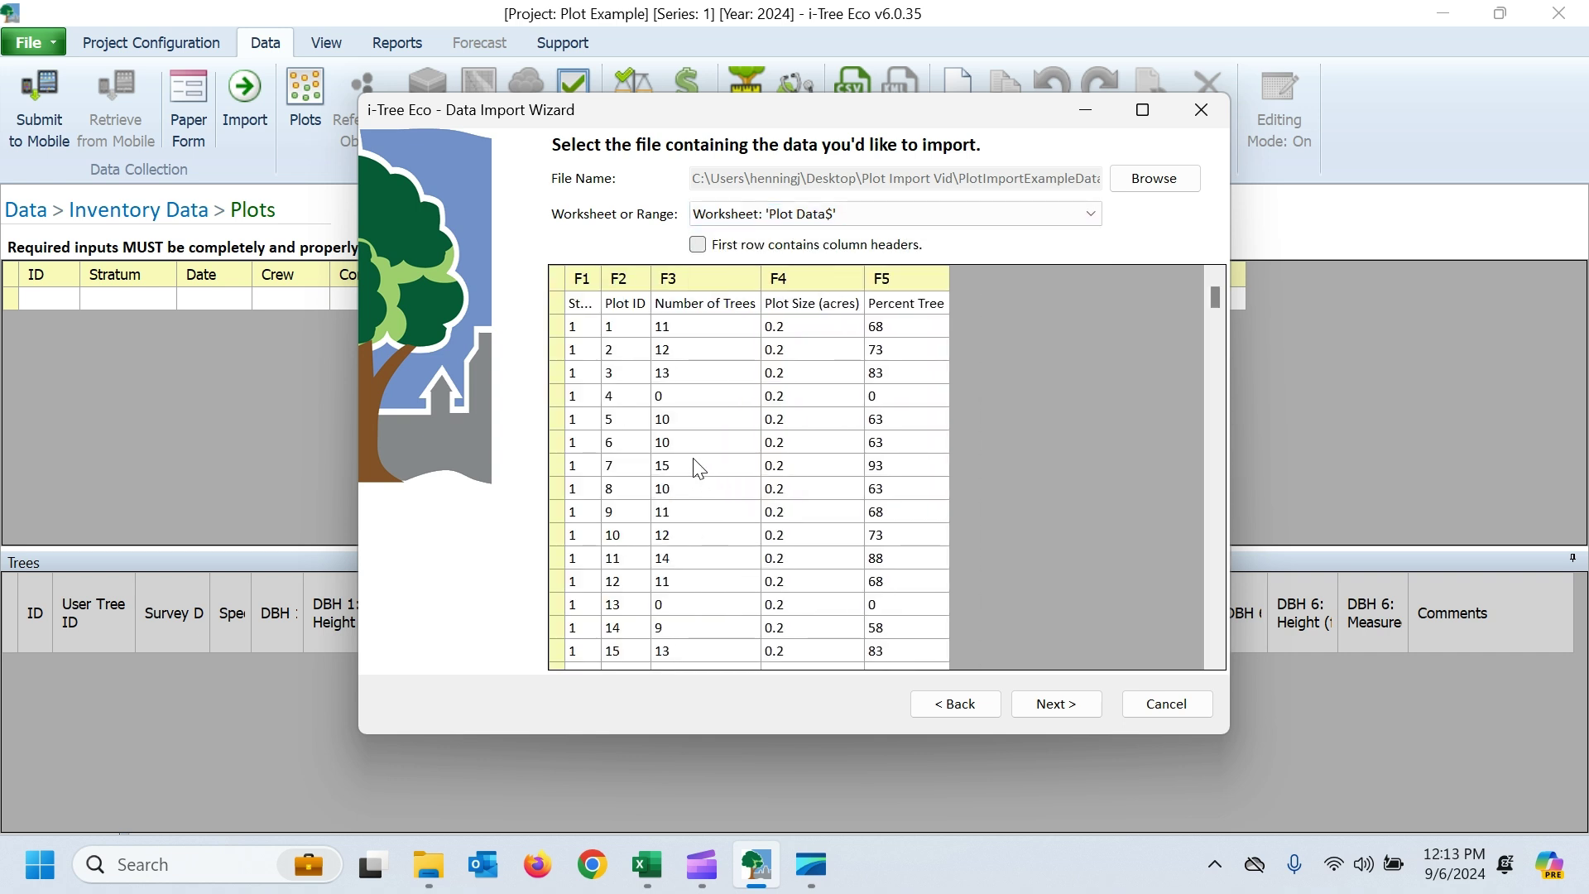
key("Tab")
key("space")
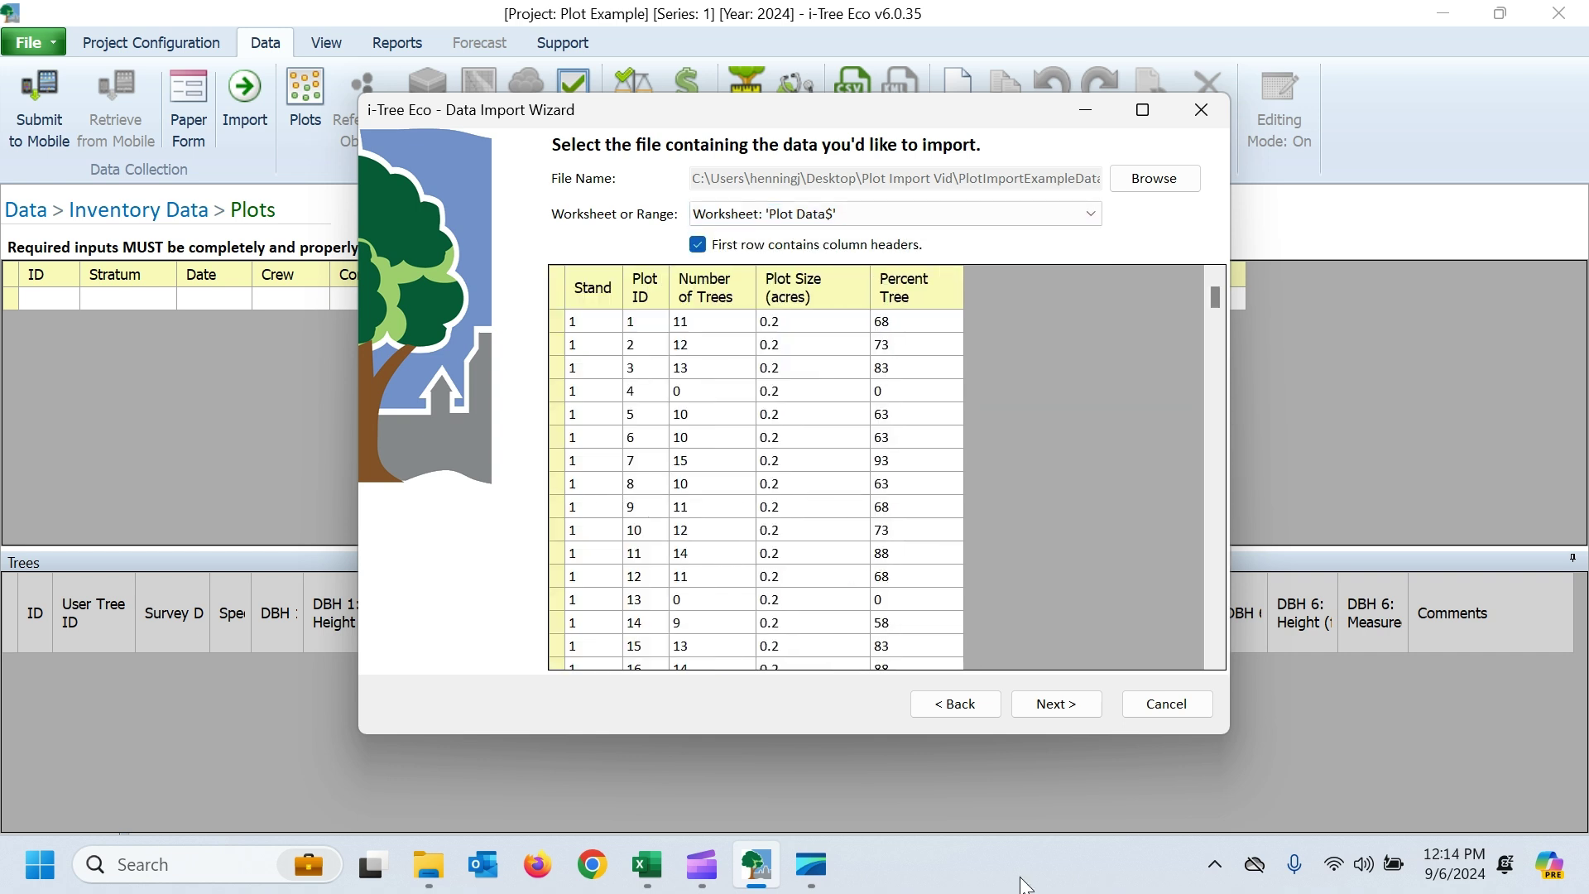
key("Return")
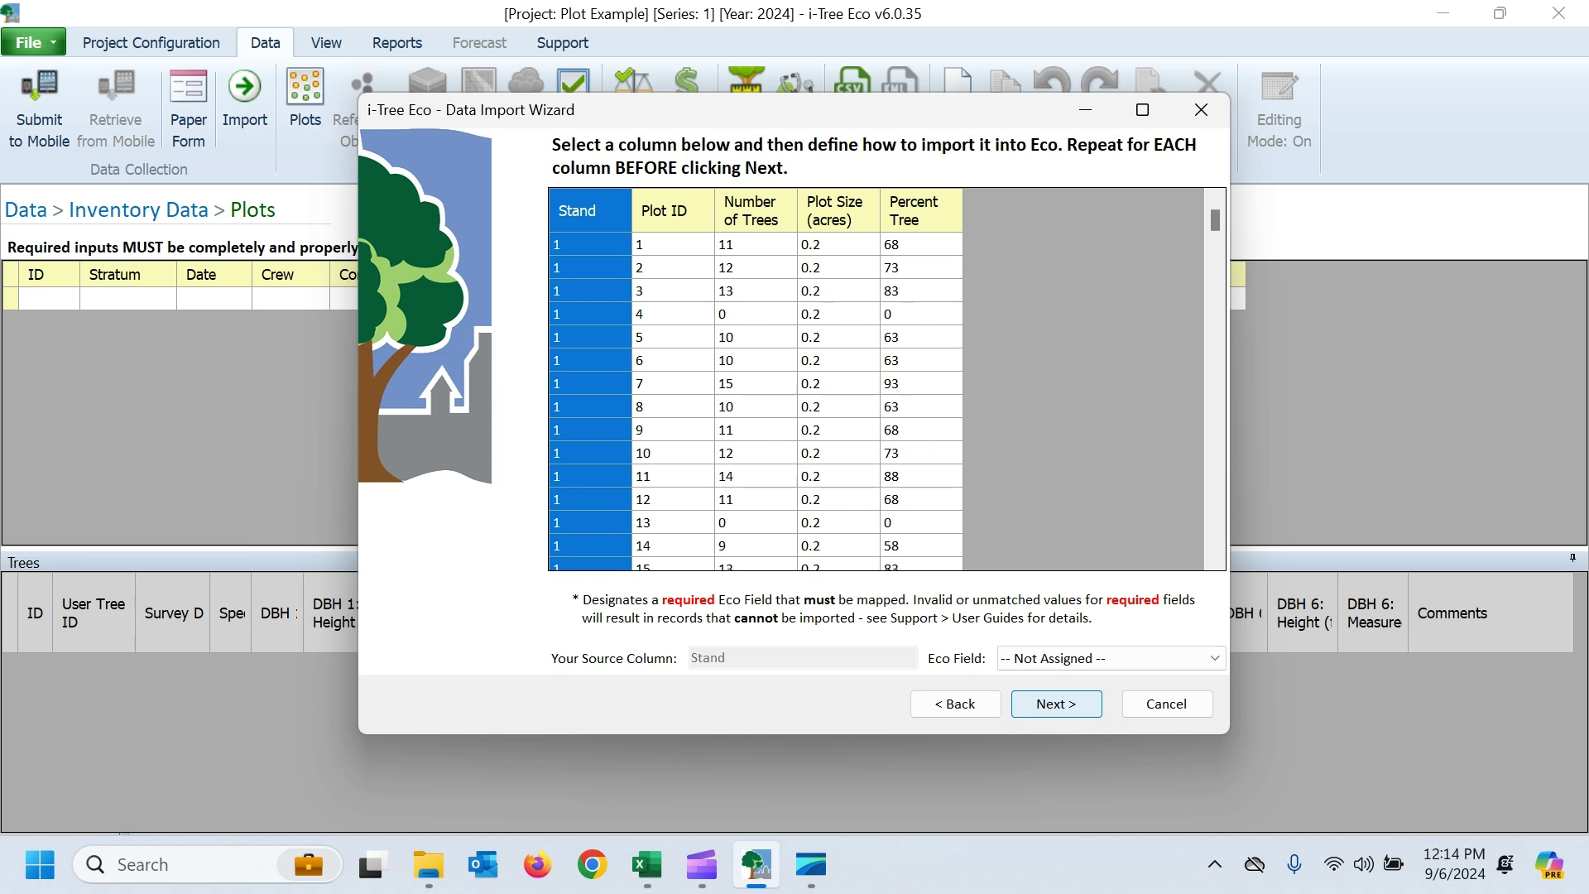
Step: Map Stand to Stratum (field type Description) and Plot ID to ID
left_click(1044, 660)
key("Down")
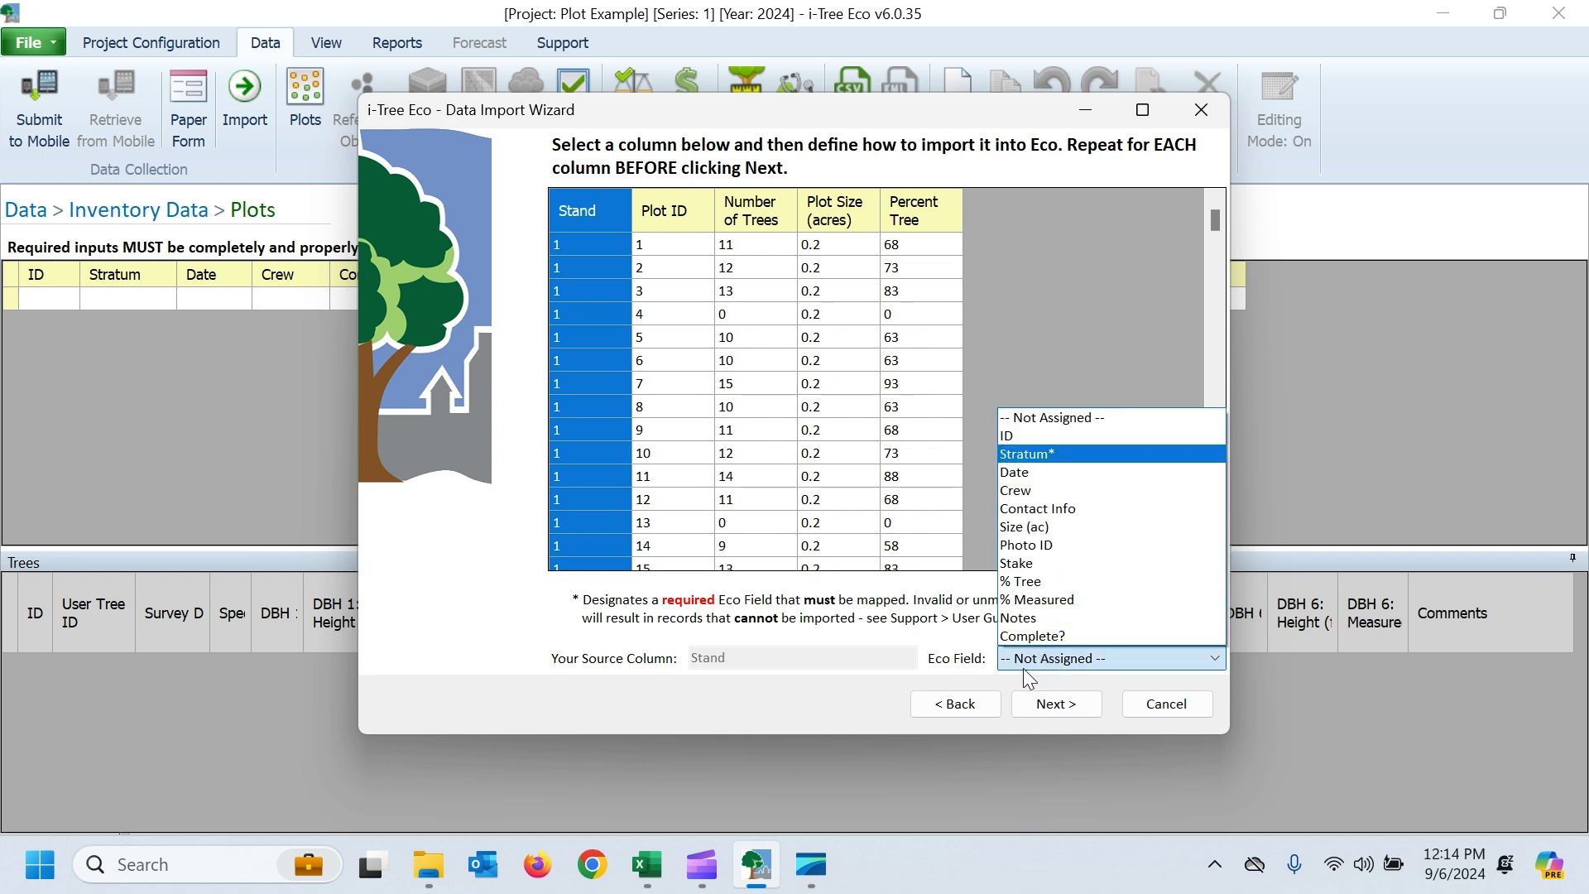
key("Return")
key("alt+Down")
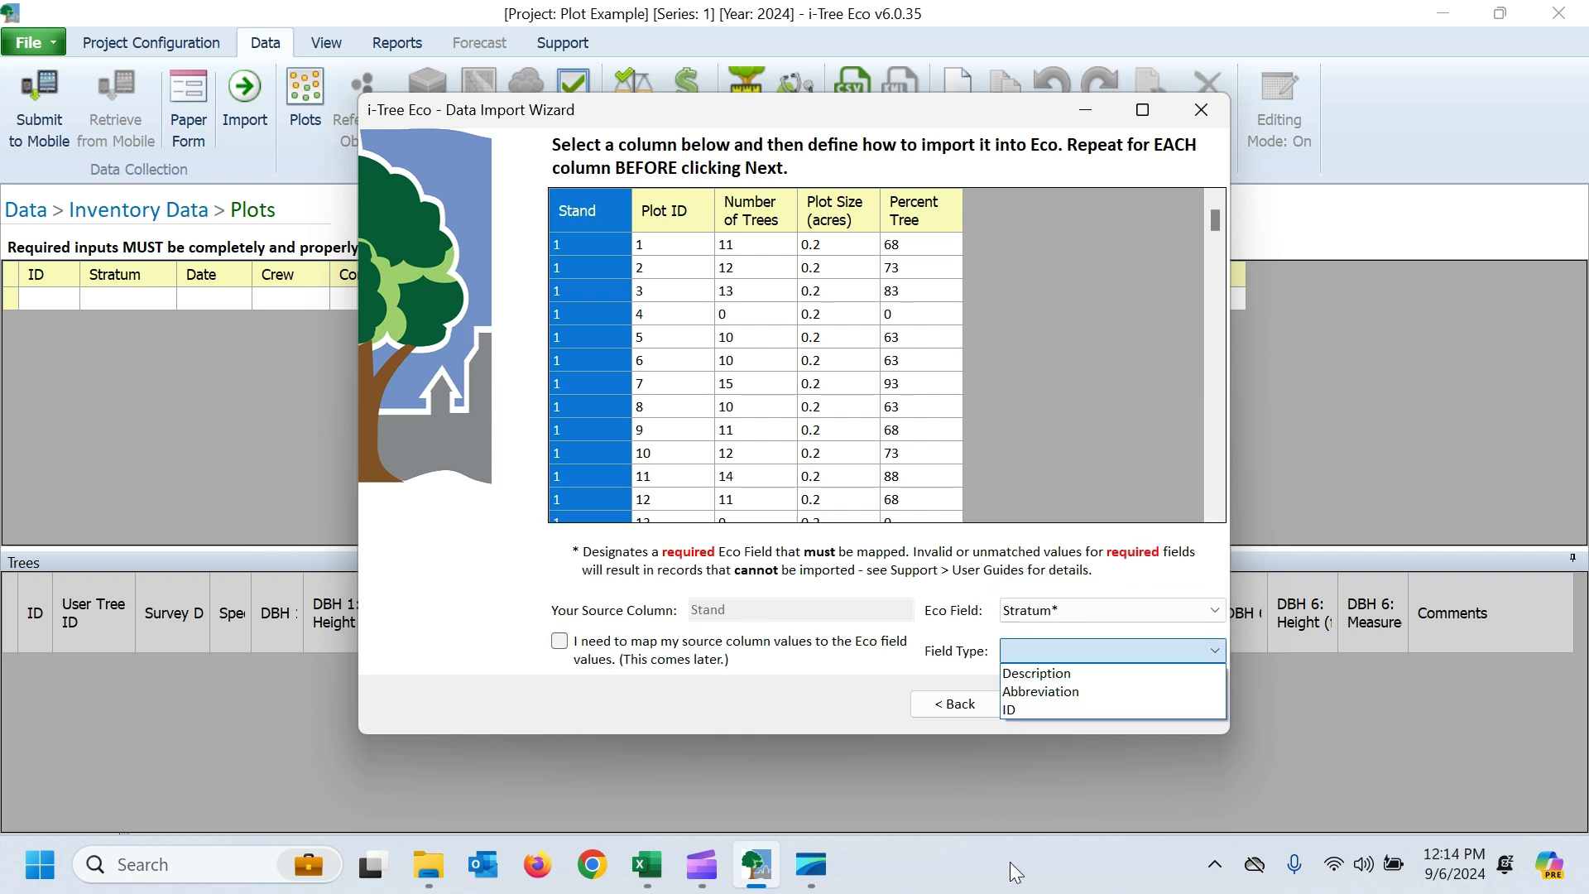
key("Return")
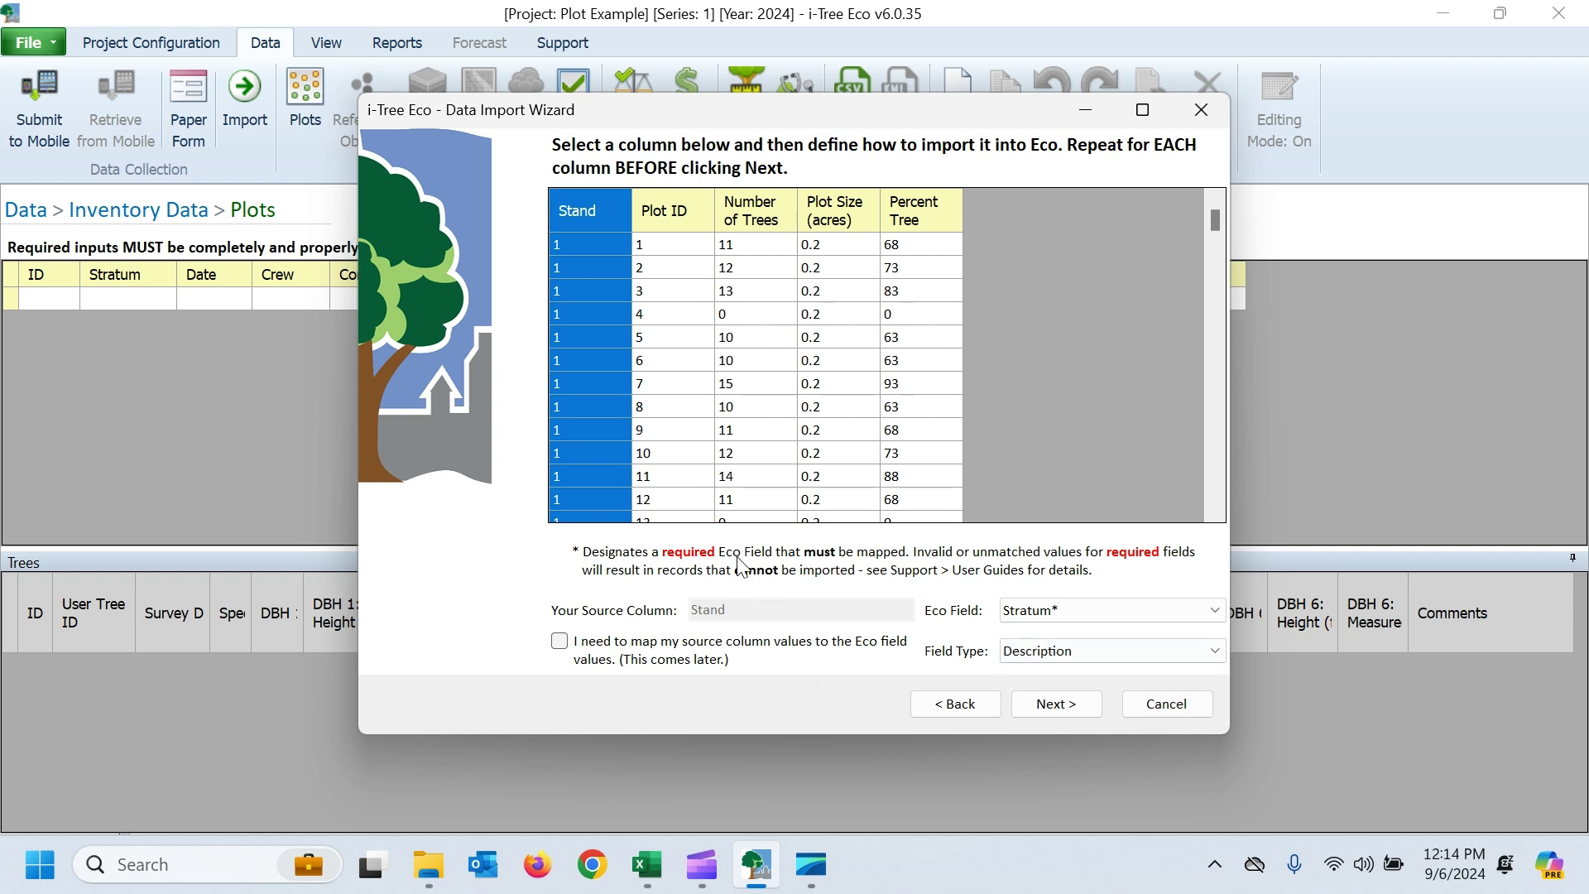
left_click(667, 437)
key("Tab")
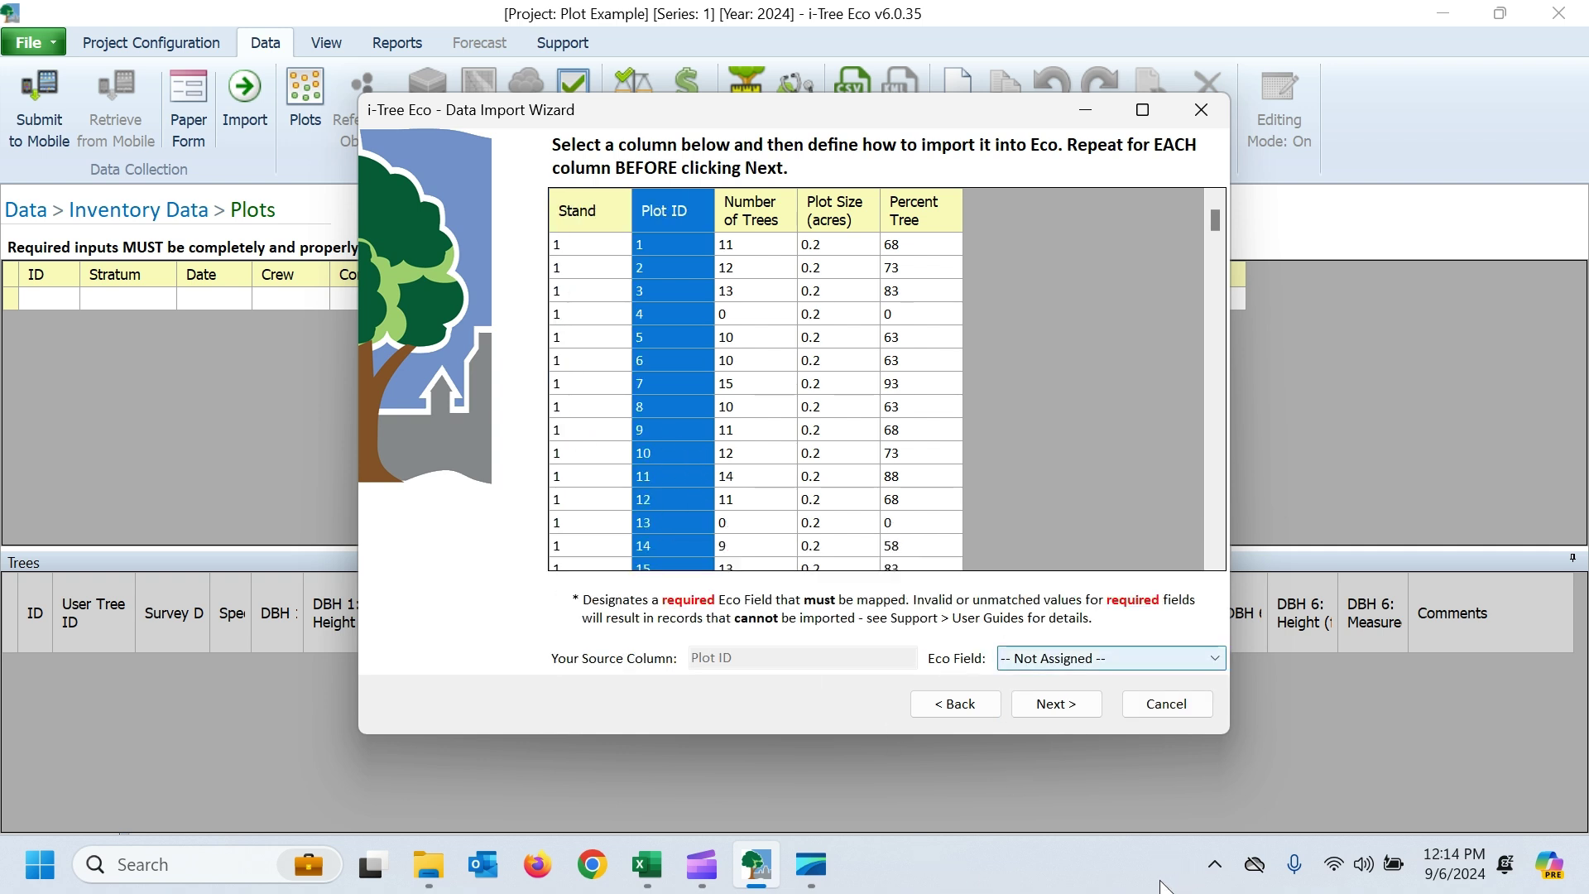
left_click(1109, 658)
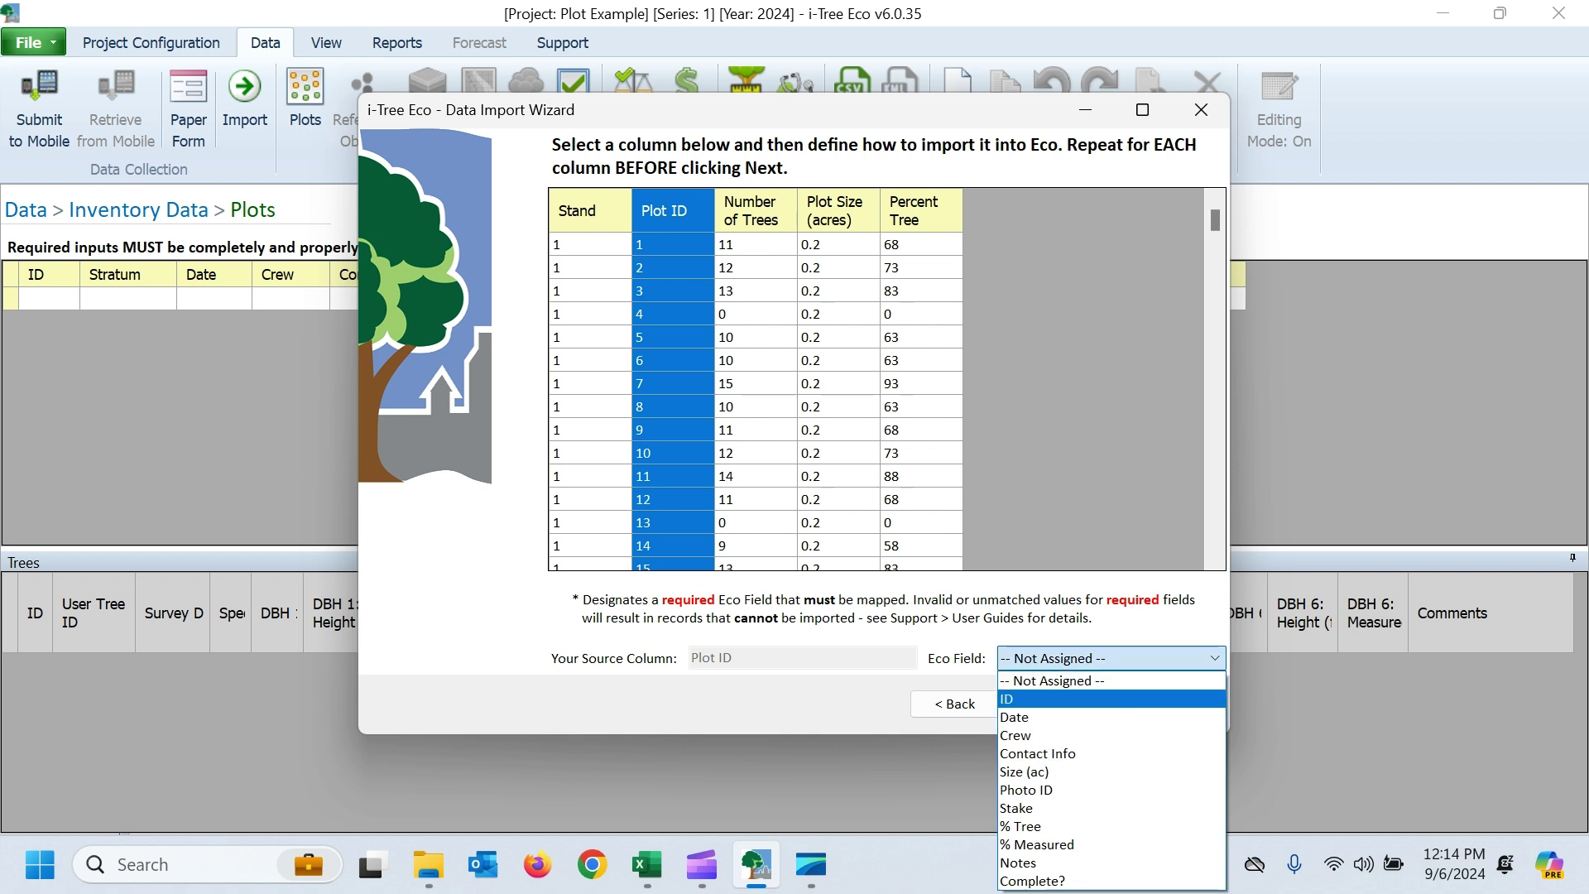
left_click(1026, 698)
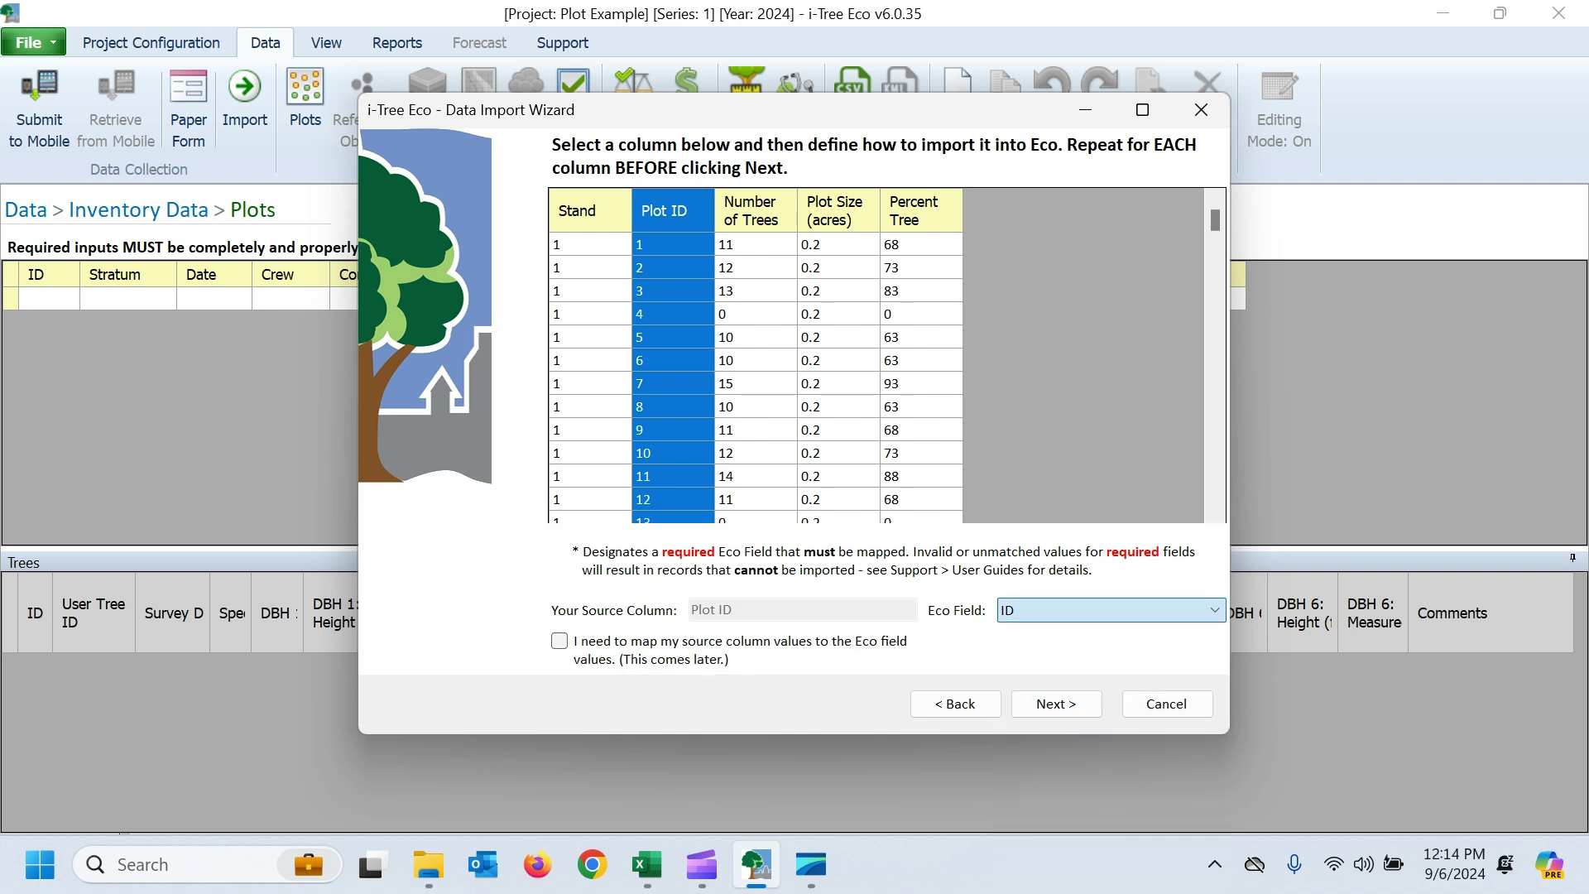
Step: Map Plot Size to Size (ac) and Percent Tree to % Tree
left_click(828, 422)
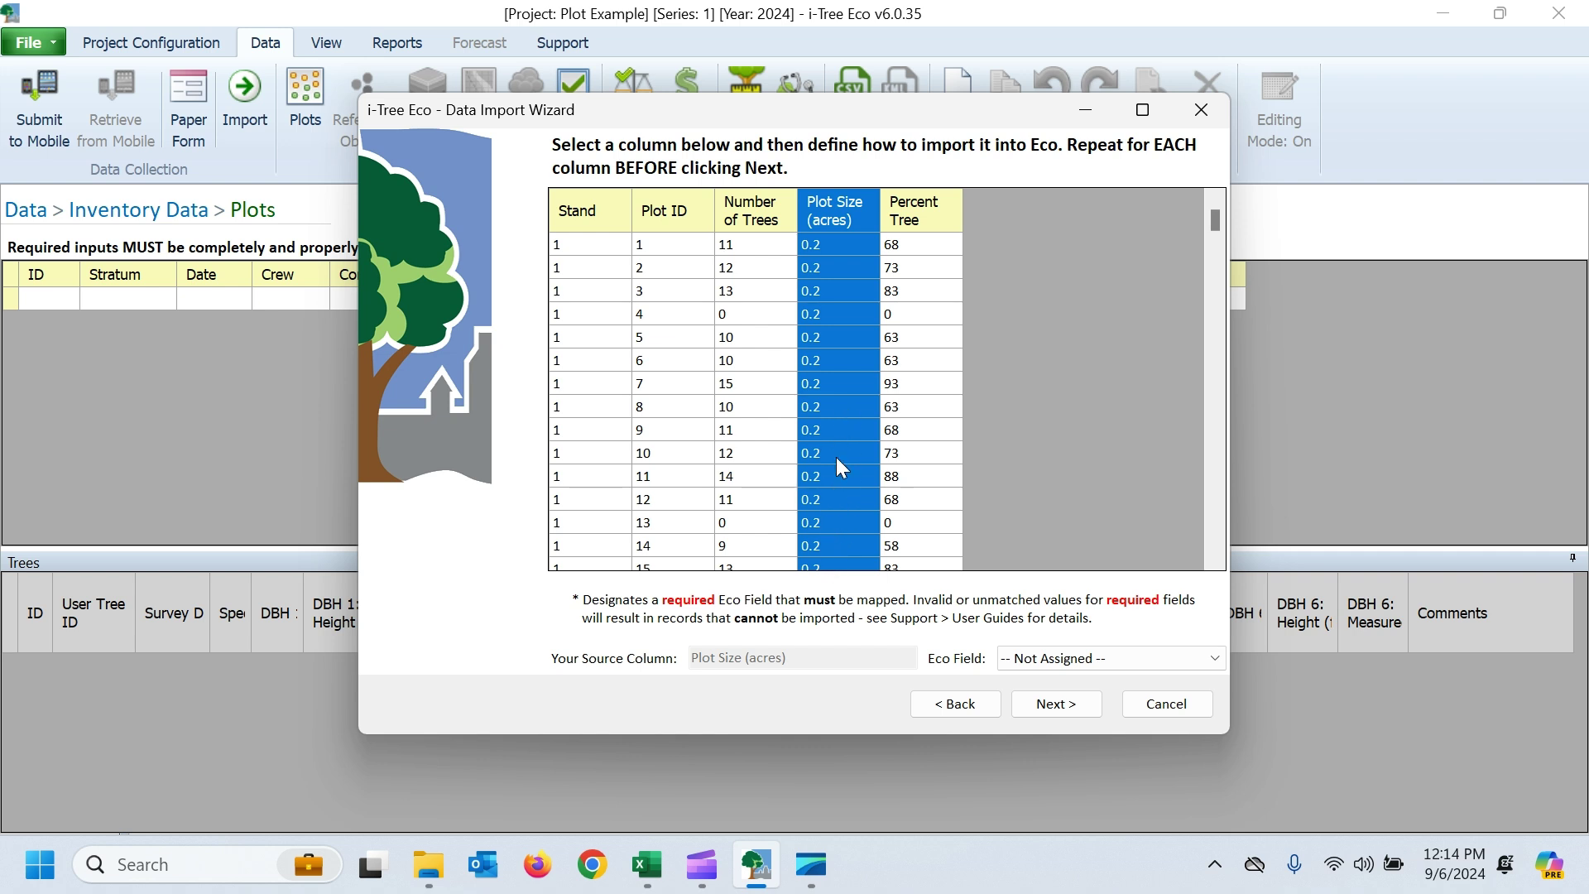
key("Tab")
key("alt+Down")
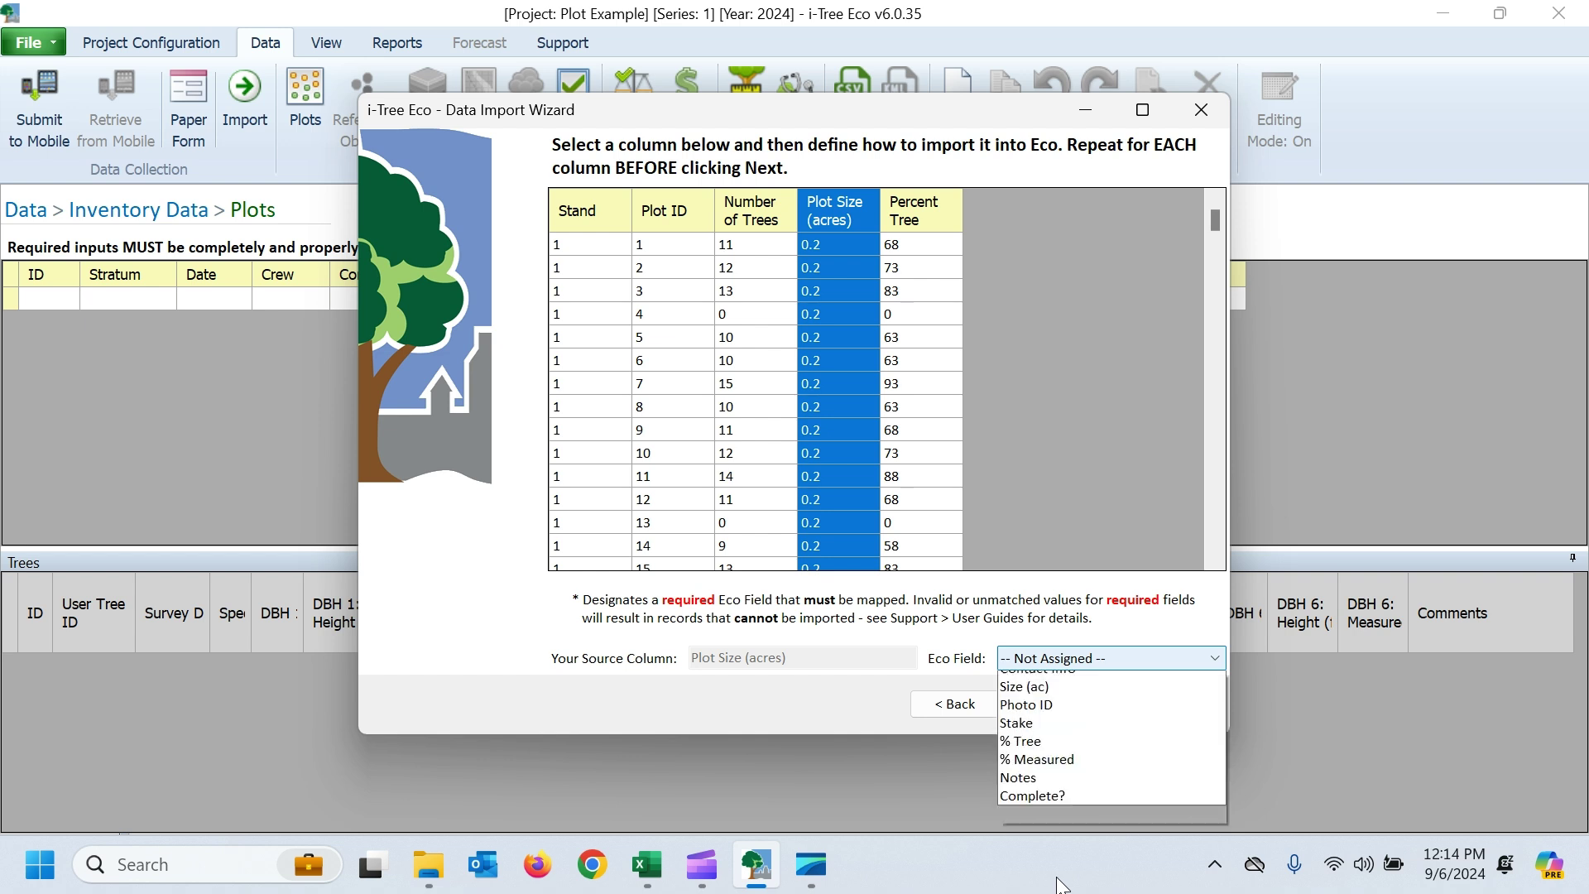
key("Down")
key("Down")
key("Down")
key("Down")
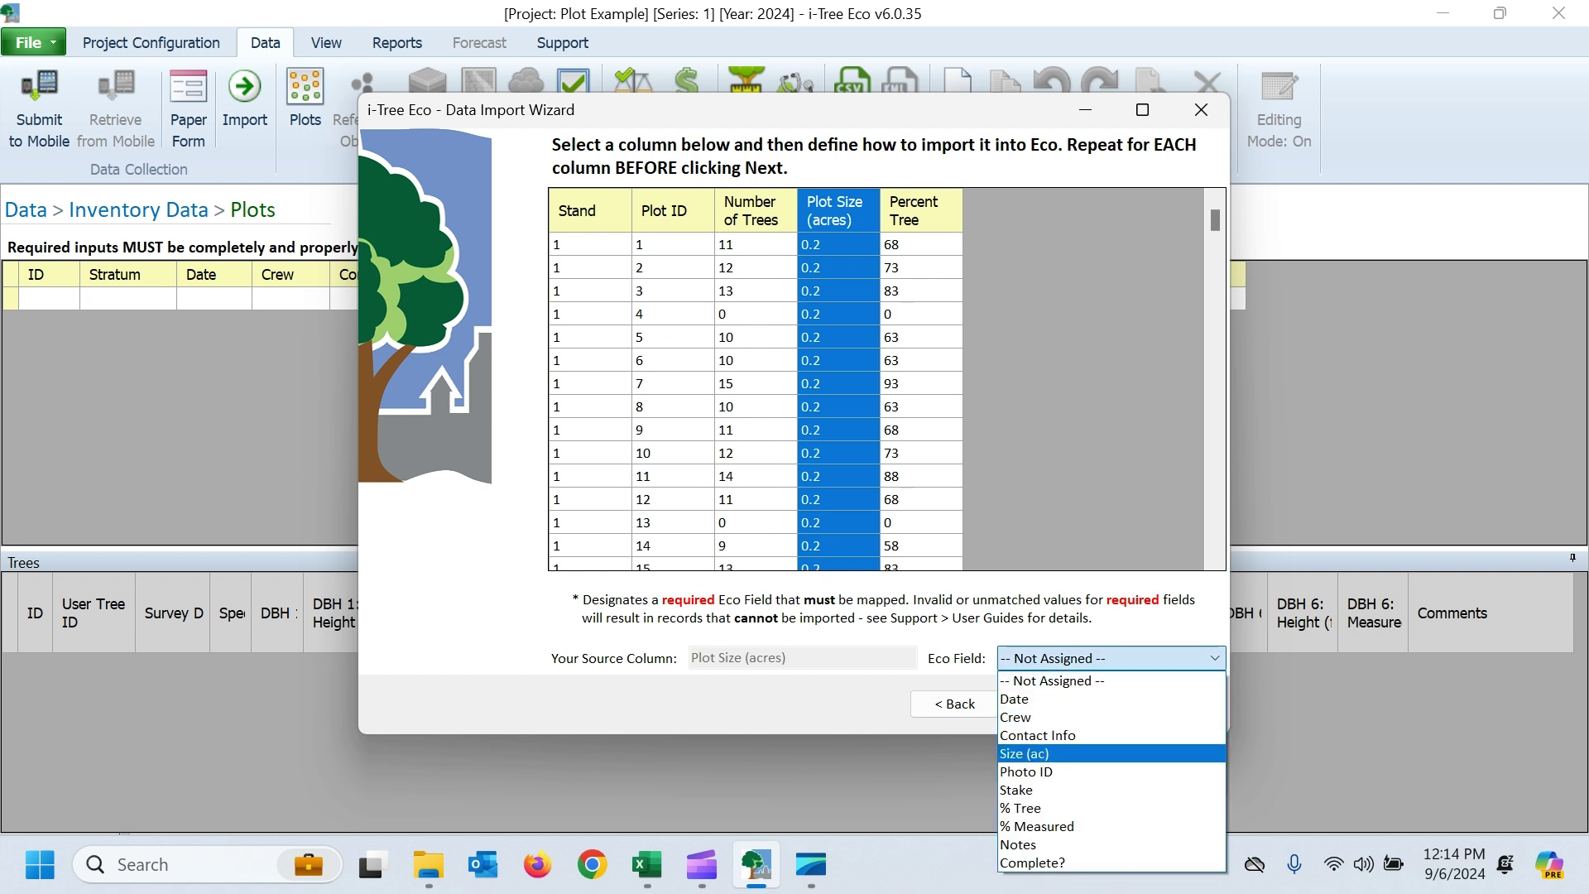
key("Return")
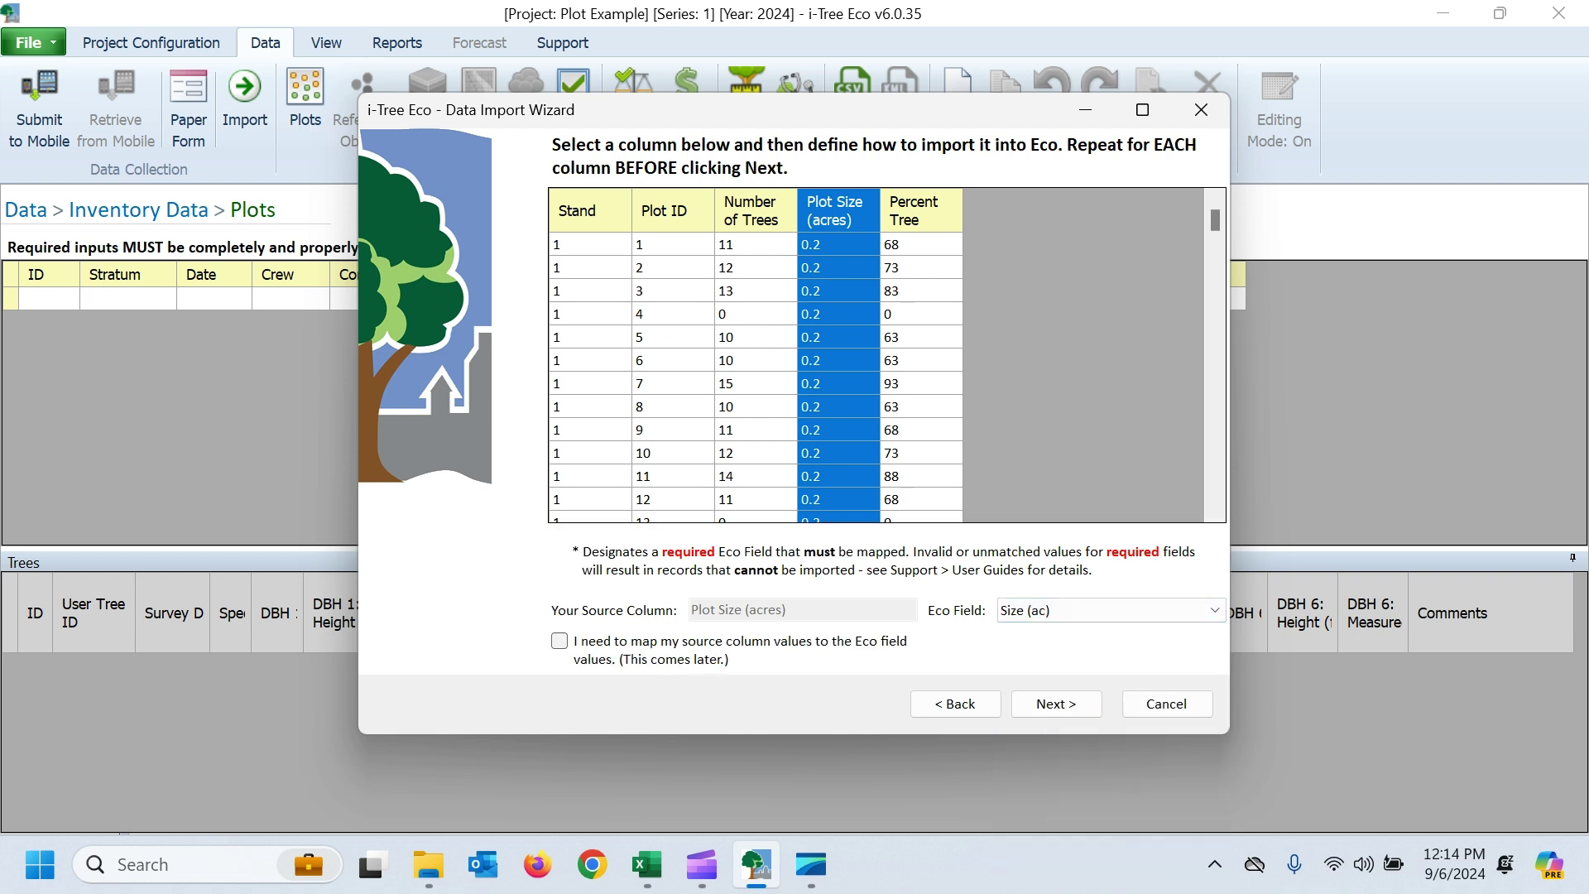
left_click(911, 435)
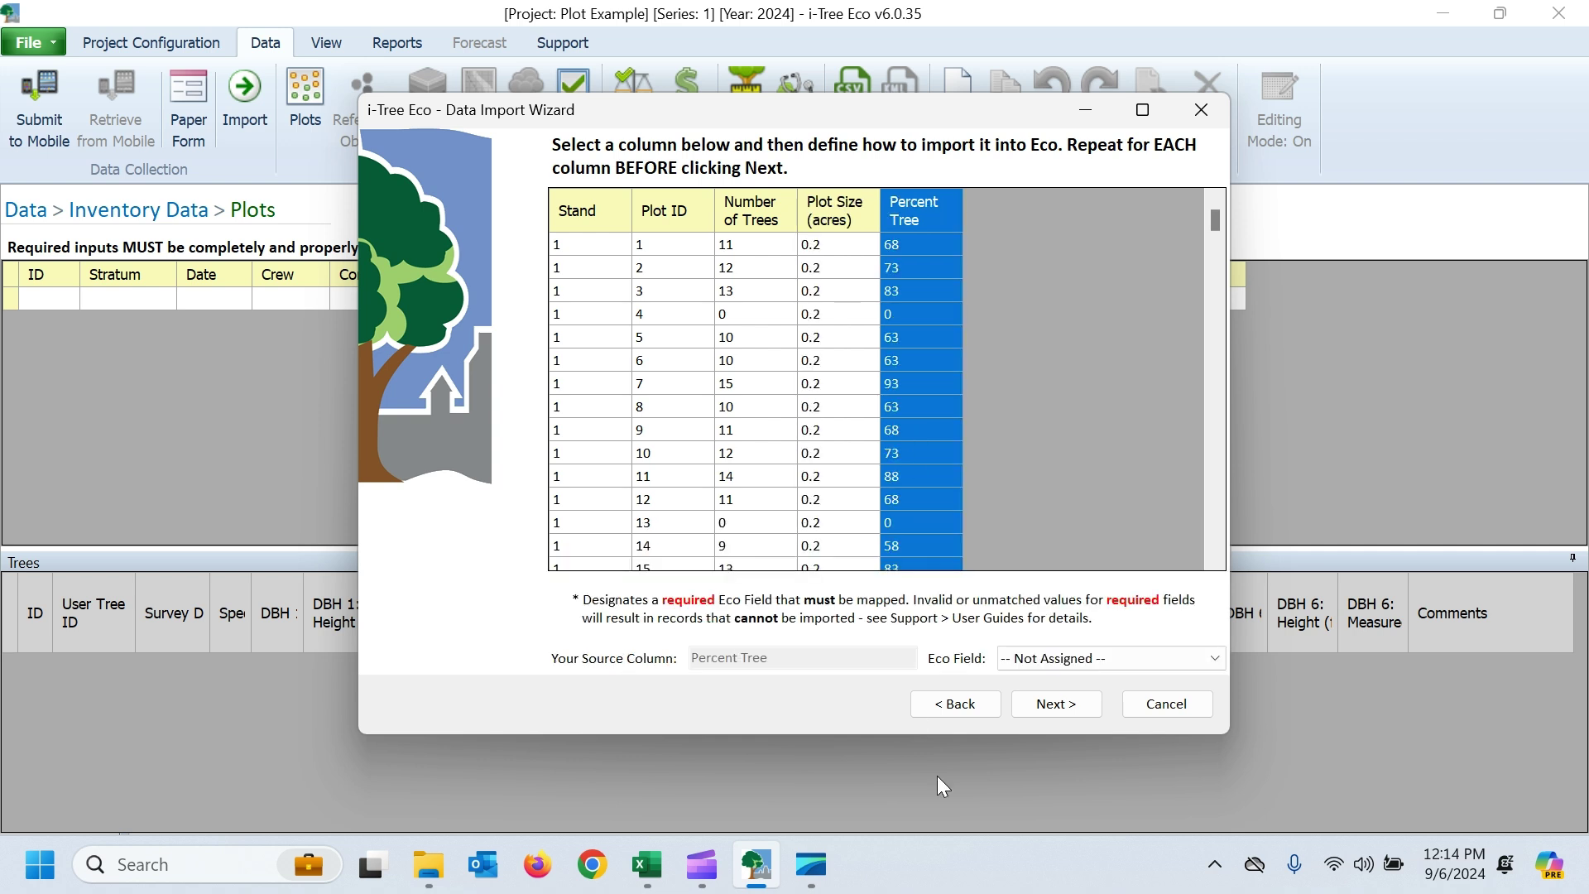
key("alt+Down")
key("Down")
key("Down")
key("Down")
key("Down")
key("Down")
key("Down")
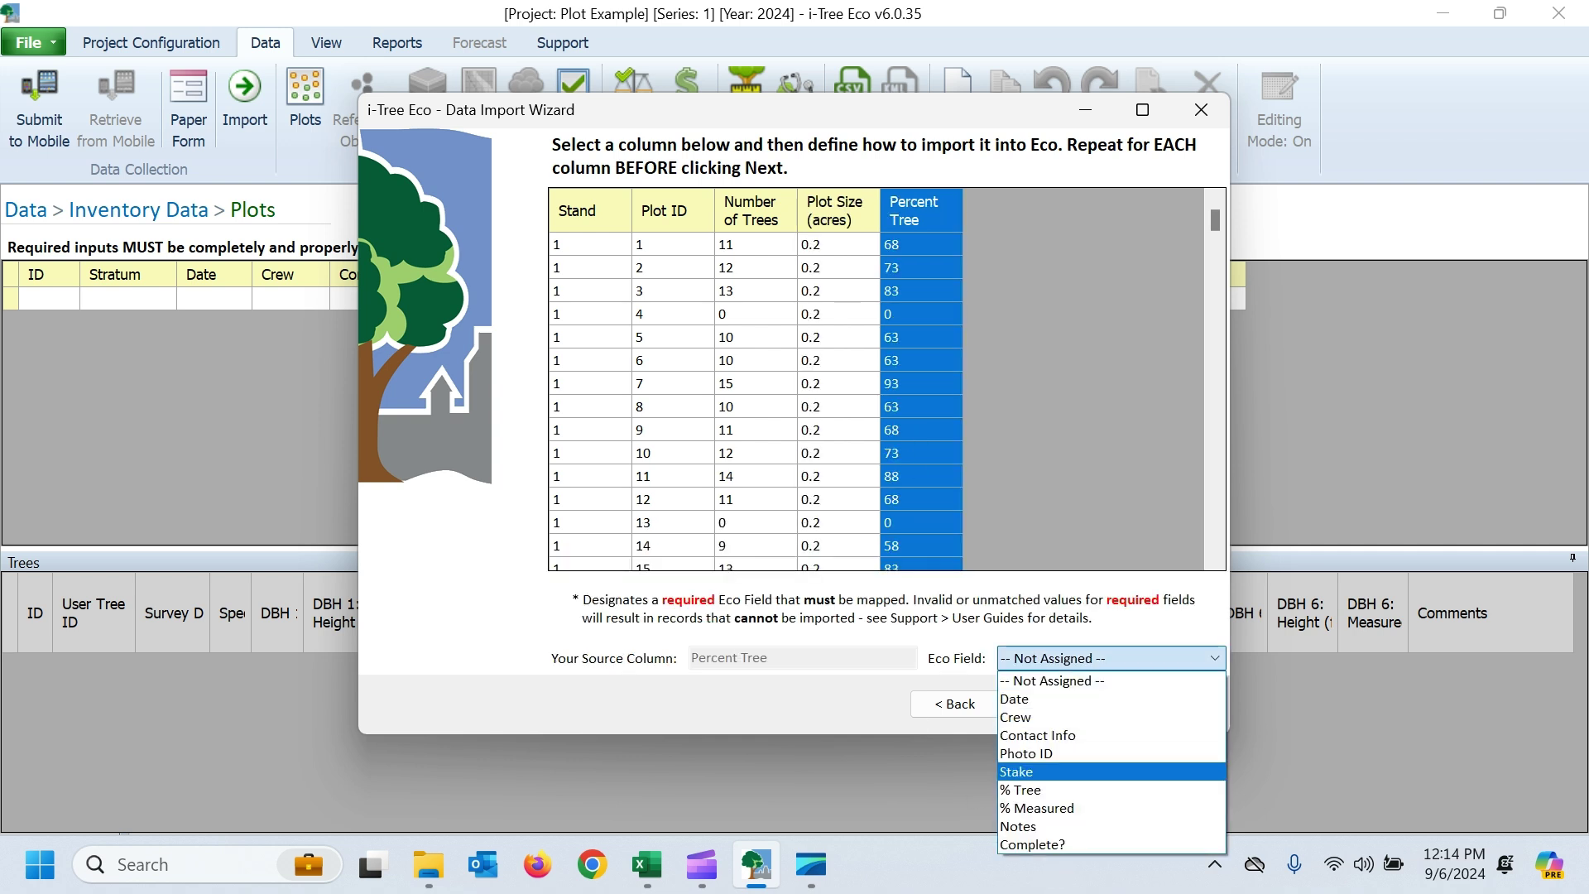
key("Return")
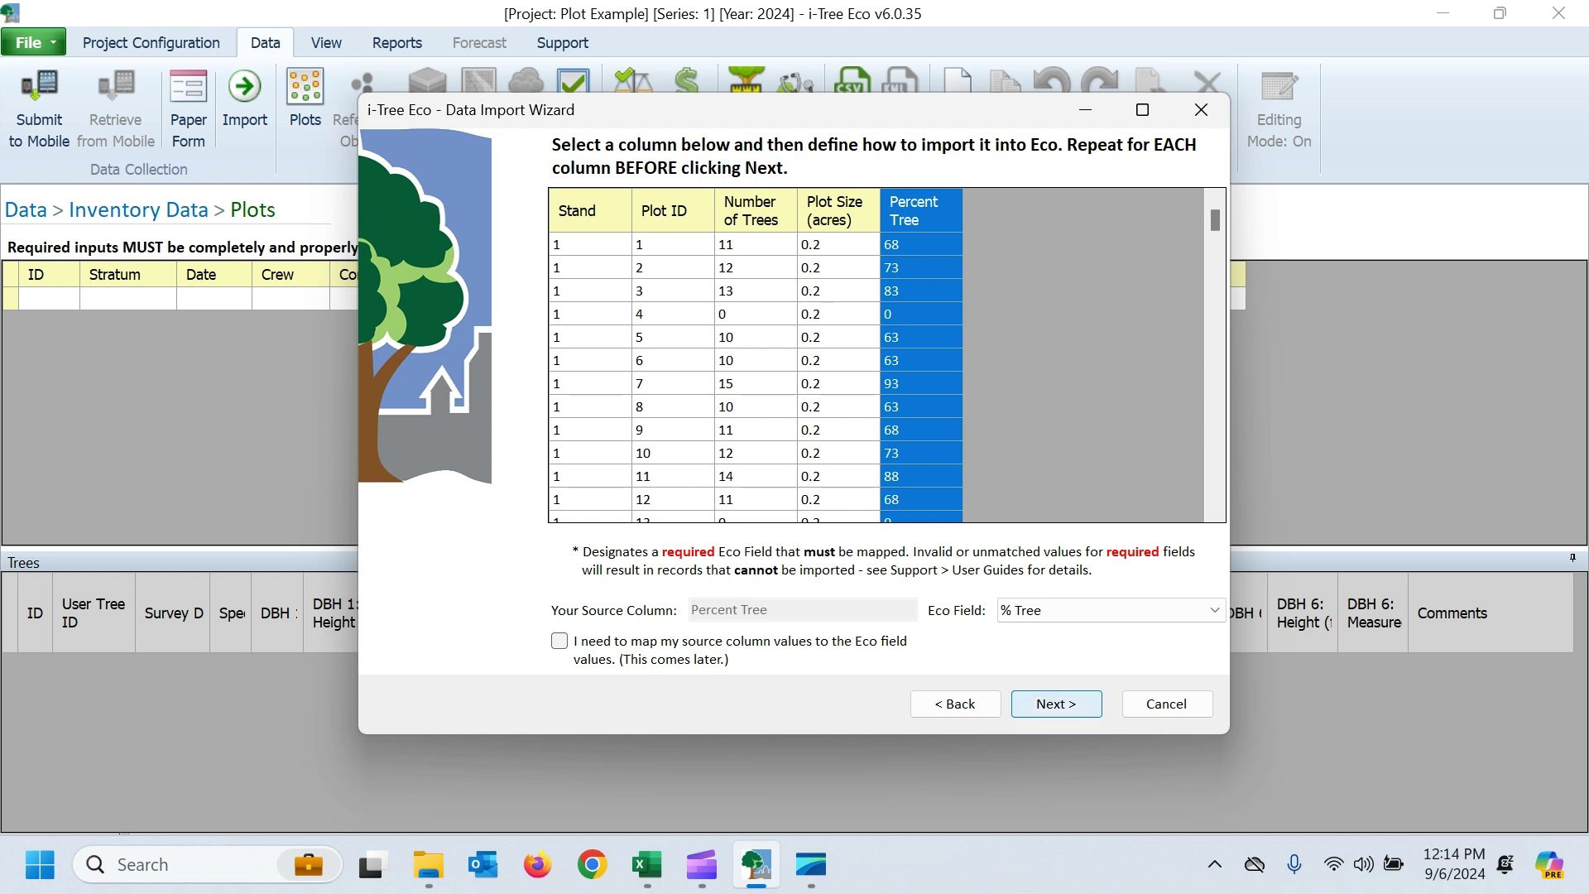
Step: Process the plot data, confirm 293 imported and none rejected, and finish the import
left_click(1057, 704)
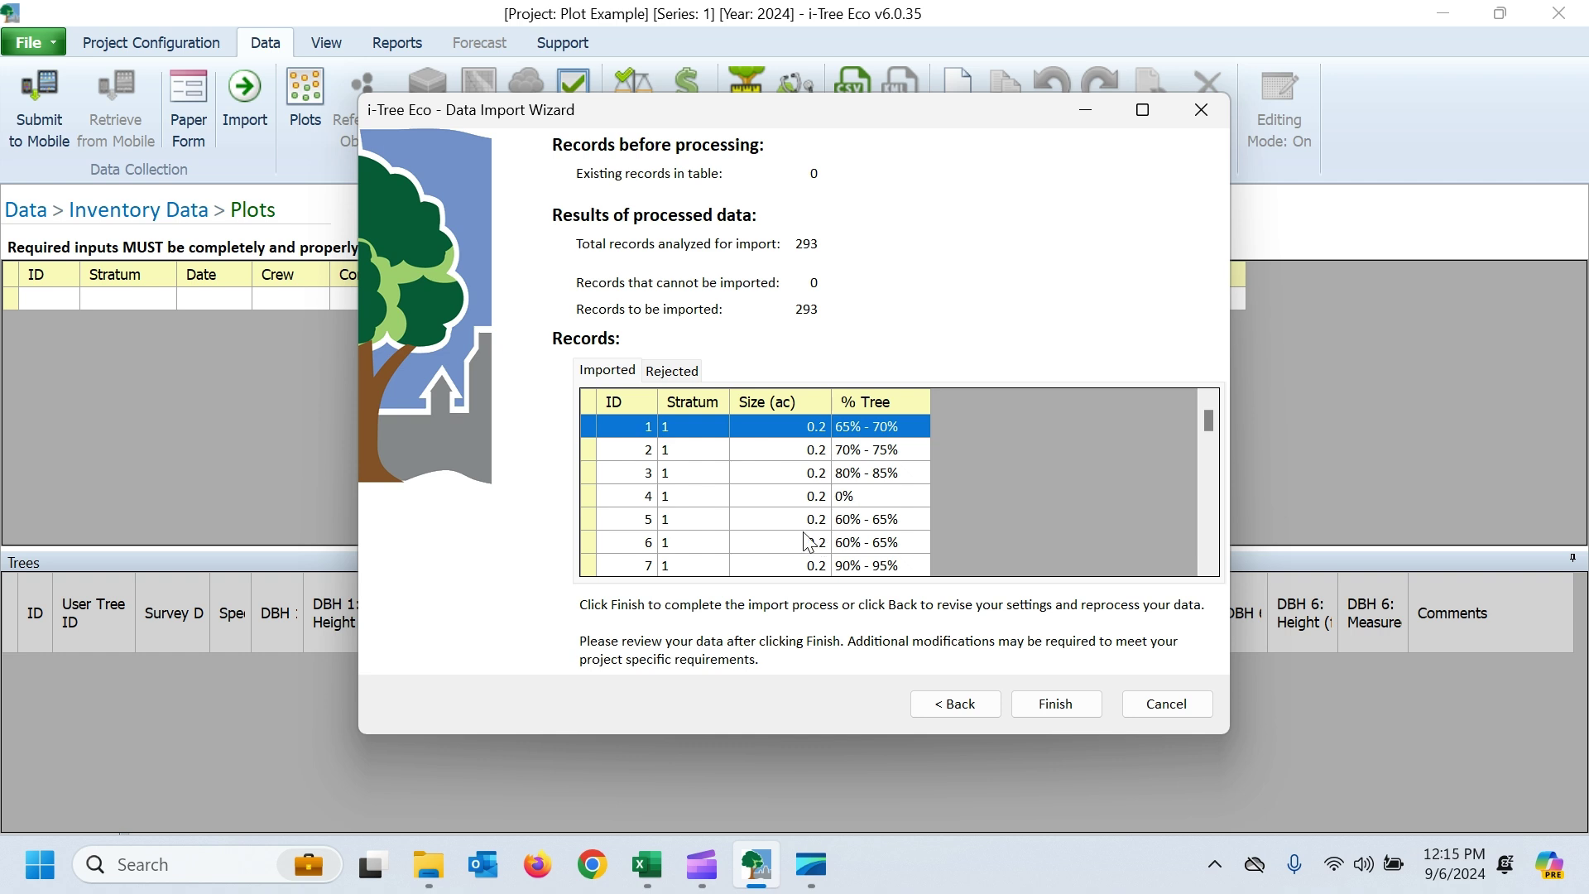
key("ctrl+Tab")
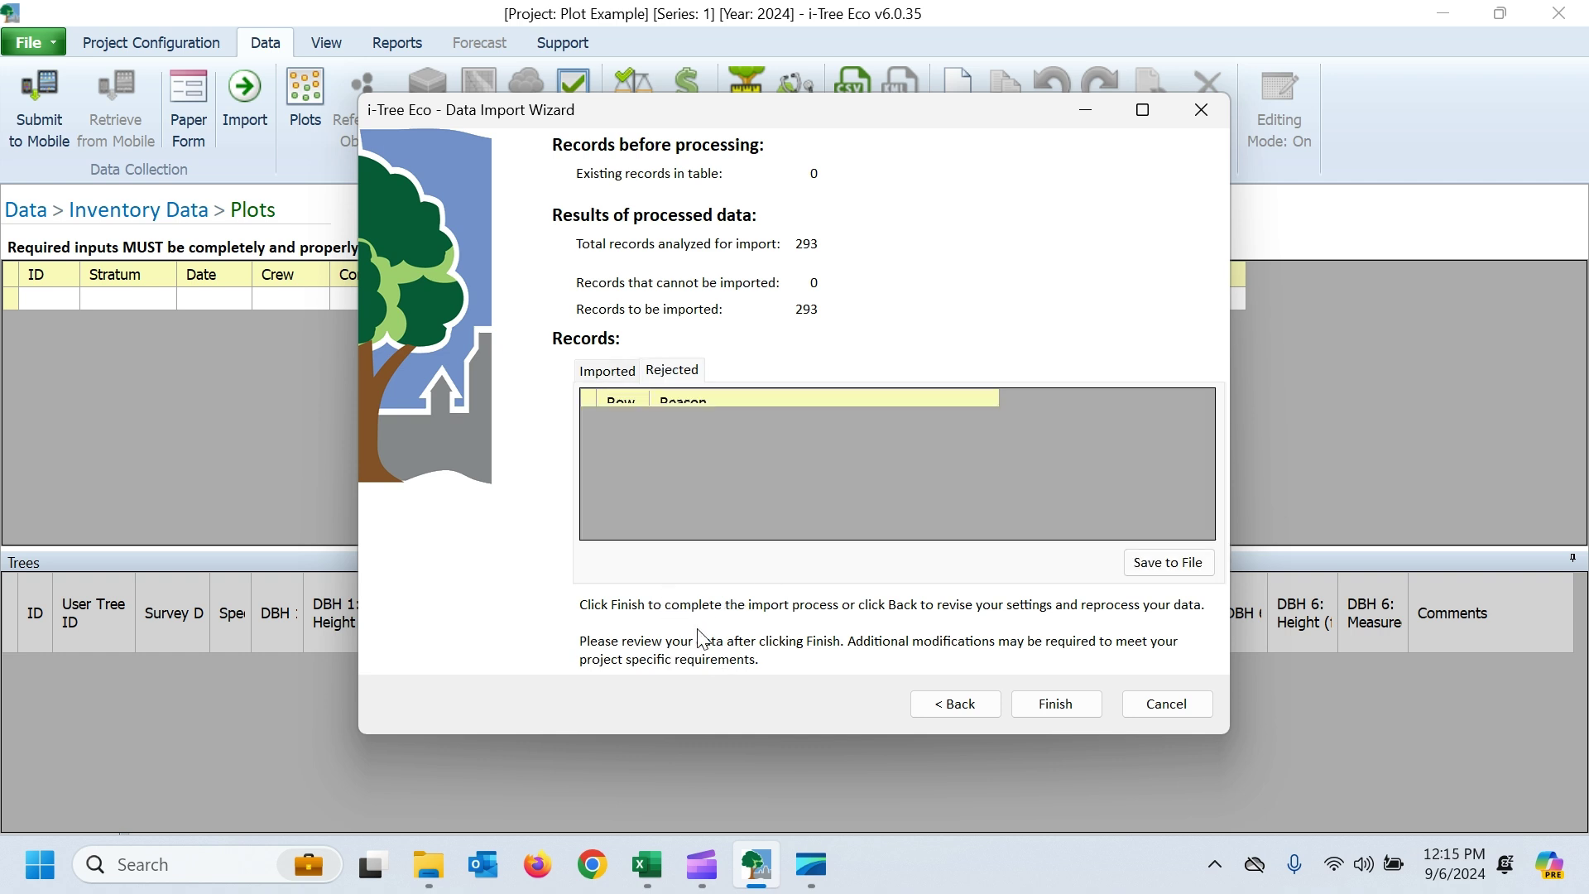
key("ctrl+Tab")
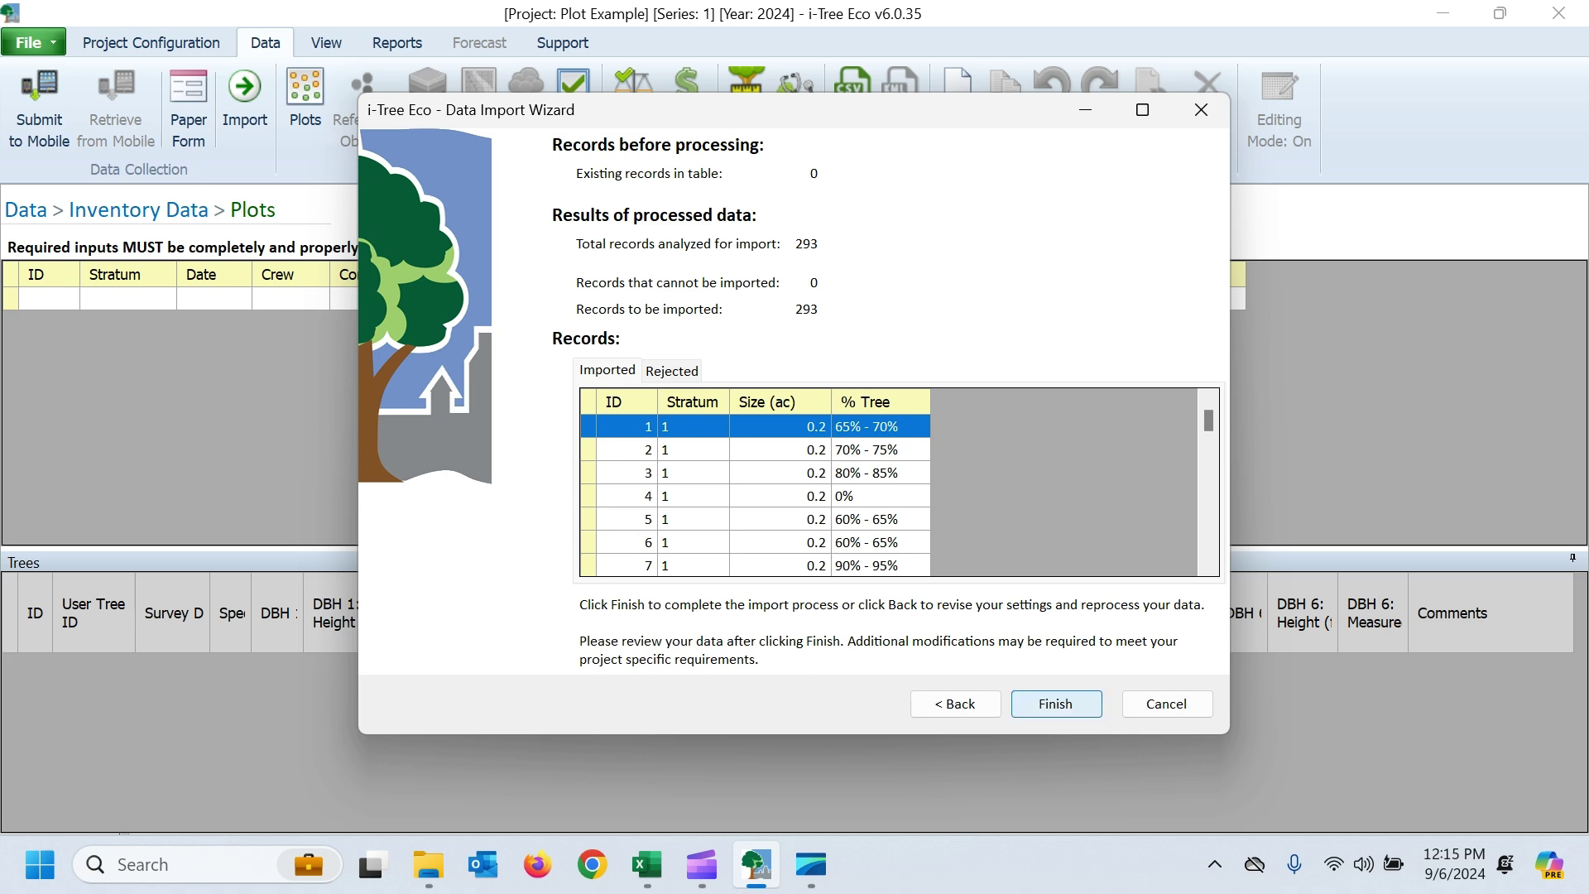
left_click(1057, 704)
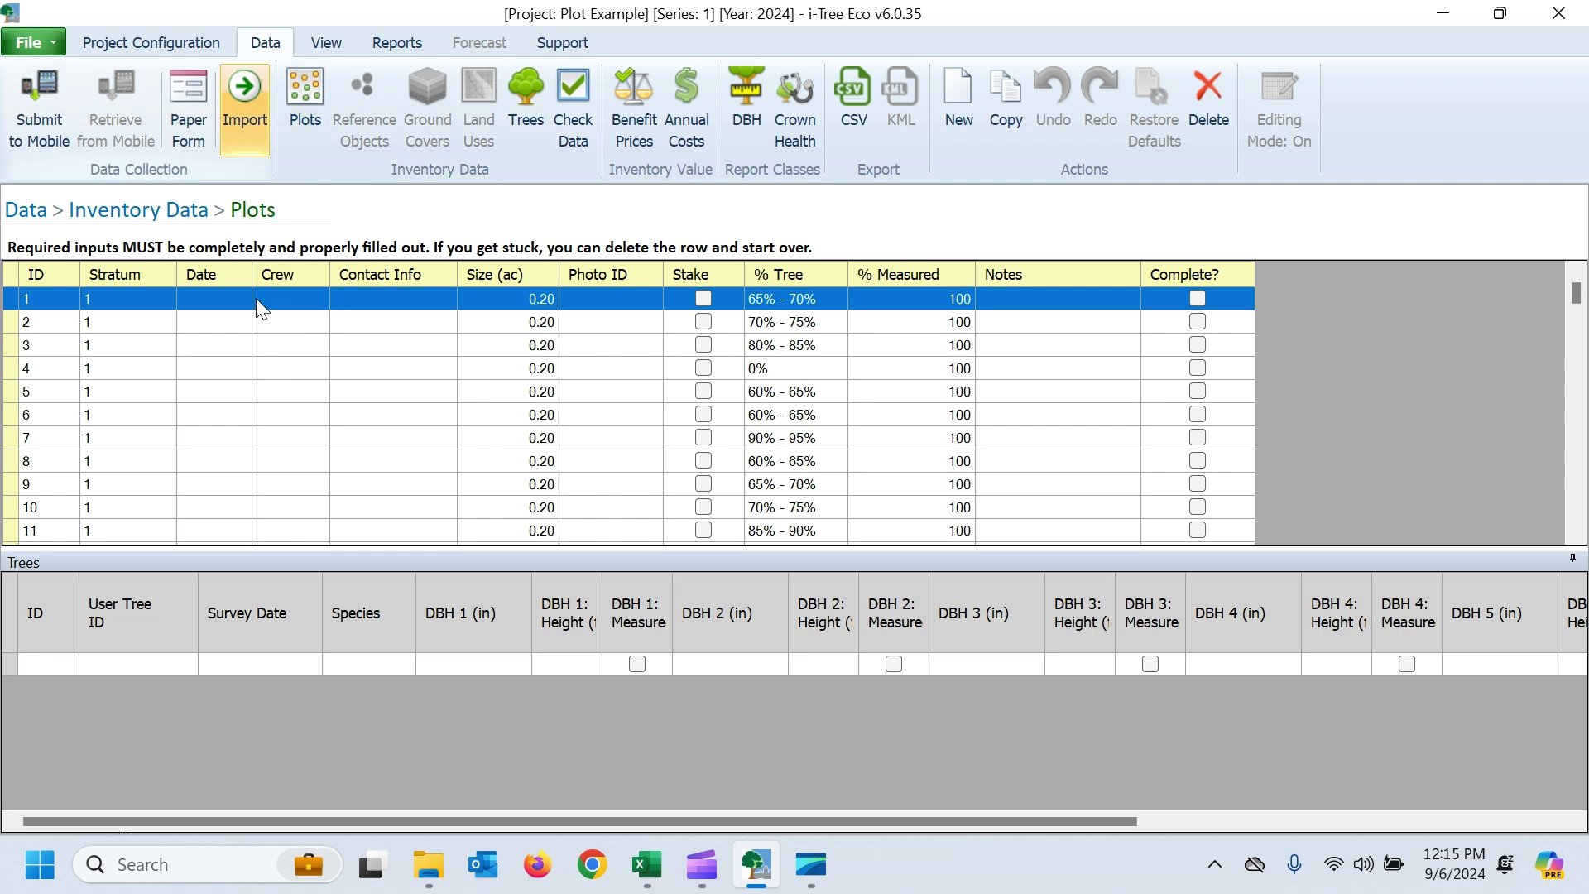
Step: Switch to the empty Trees inventory grid
left_click(526, 104)
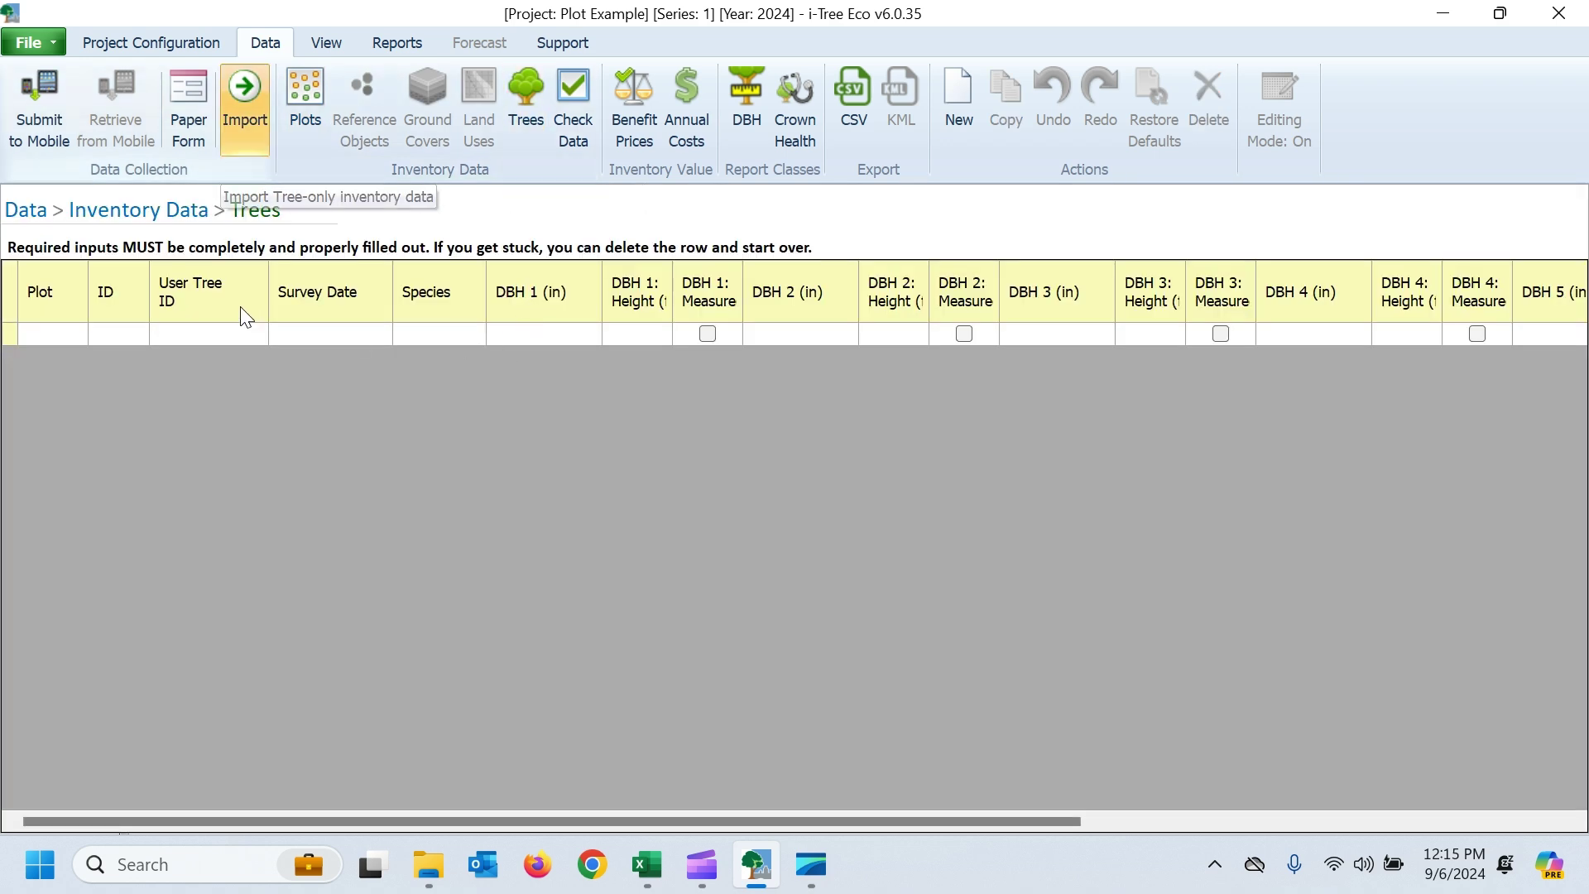
Step: Start a tree import from PlotImportExampleData.xlsx, sheet 'Tree Data$', with first-row headers
left_click(245, 100)
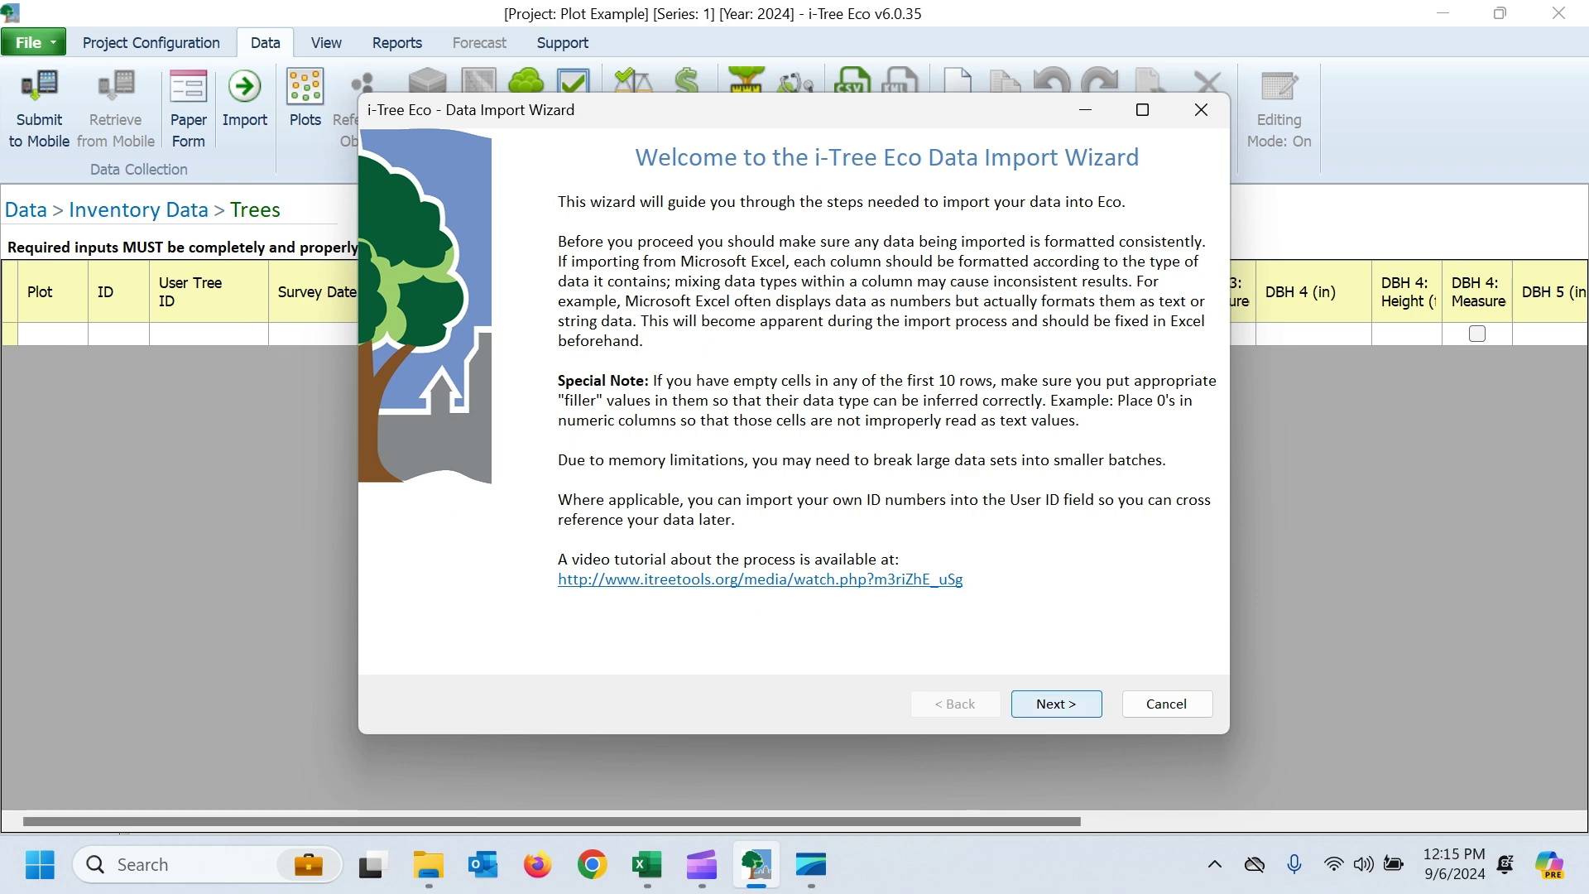
left_click(1056, 704)
left_click(1146, 174)
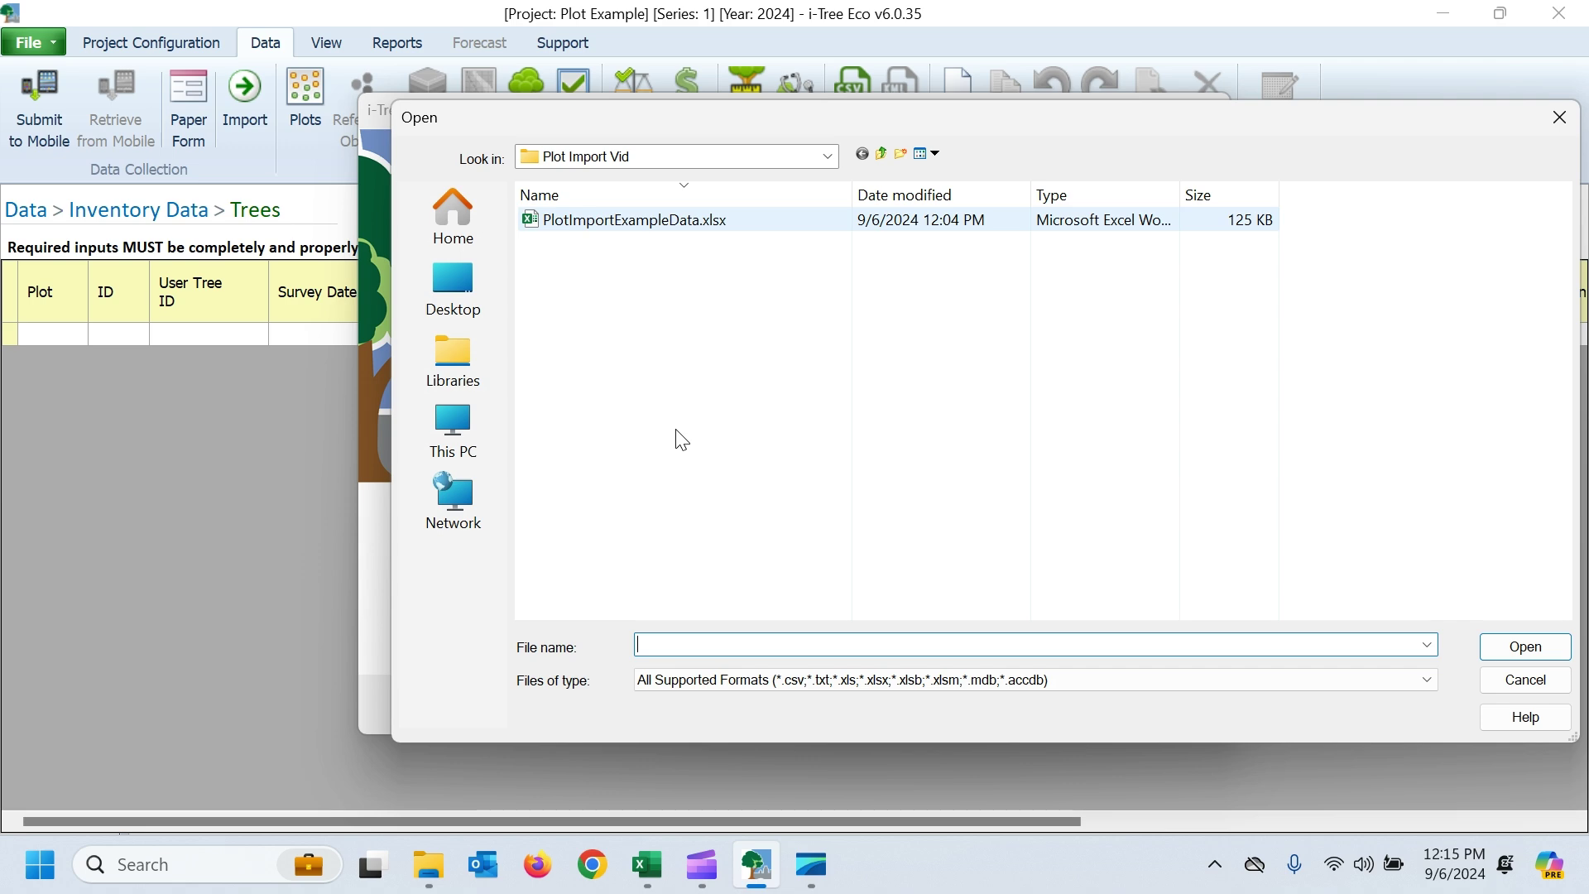
left_click(1526, 646)
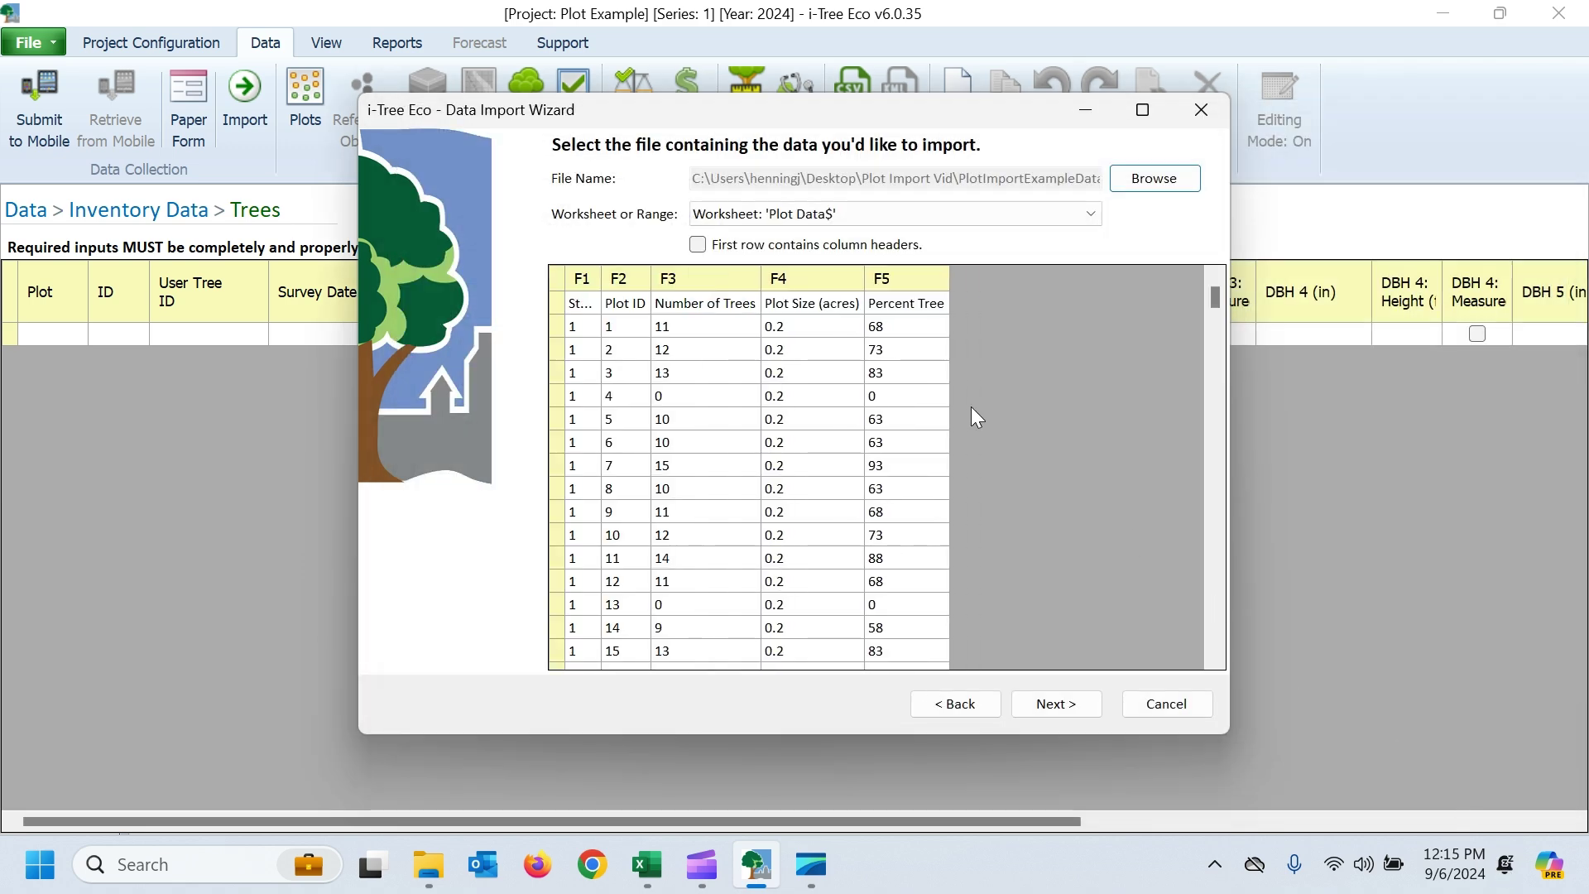
key("alt+Down")
key("Down")
key("Down")
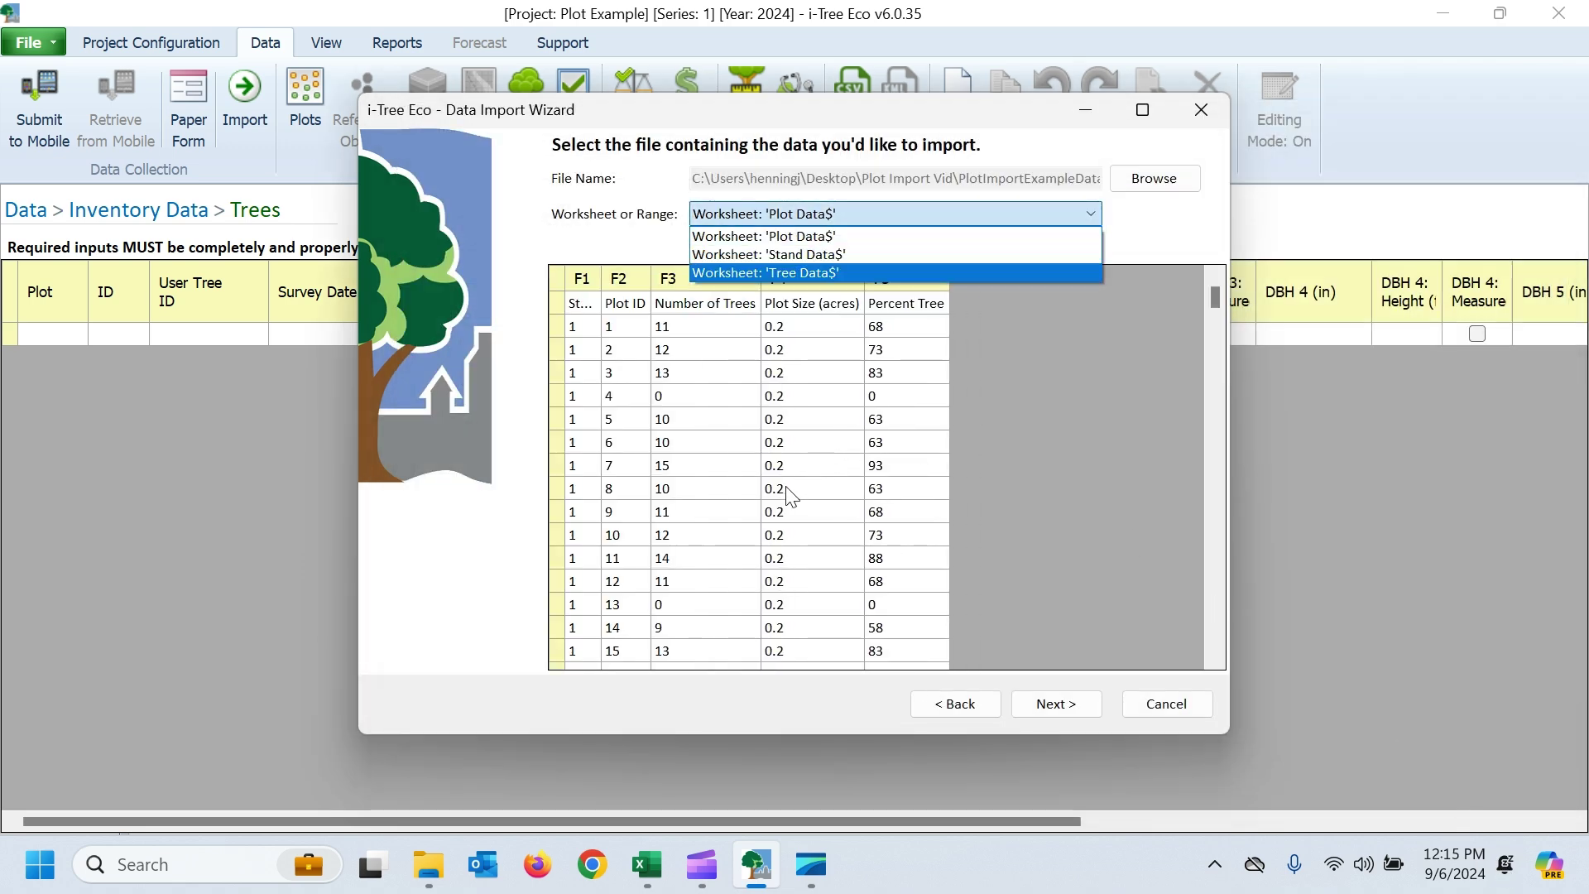
key("Return")
key("Tab")
key("space")
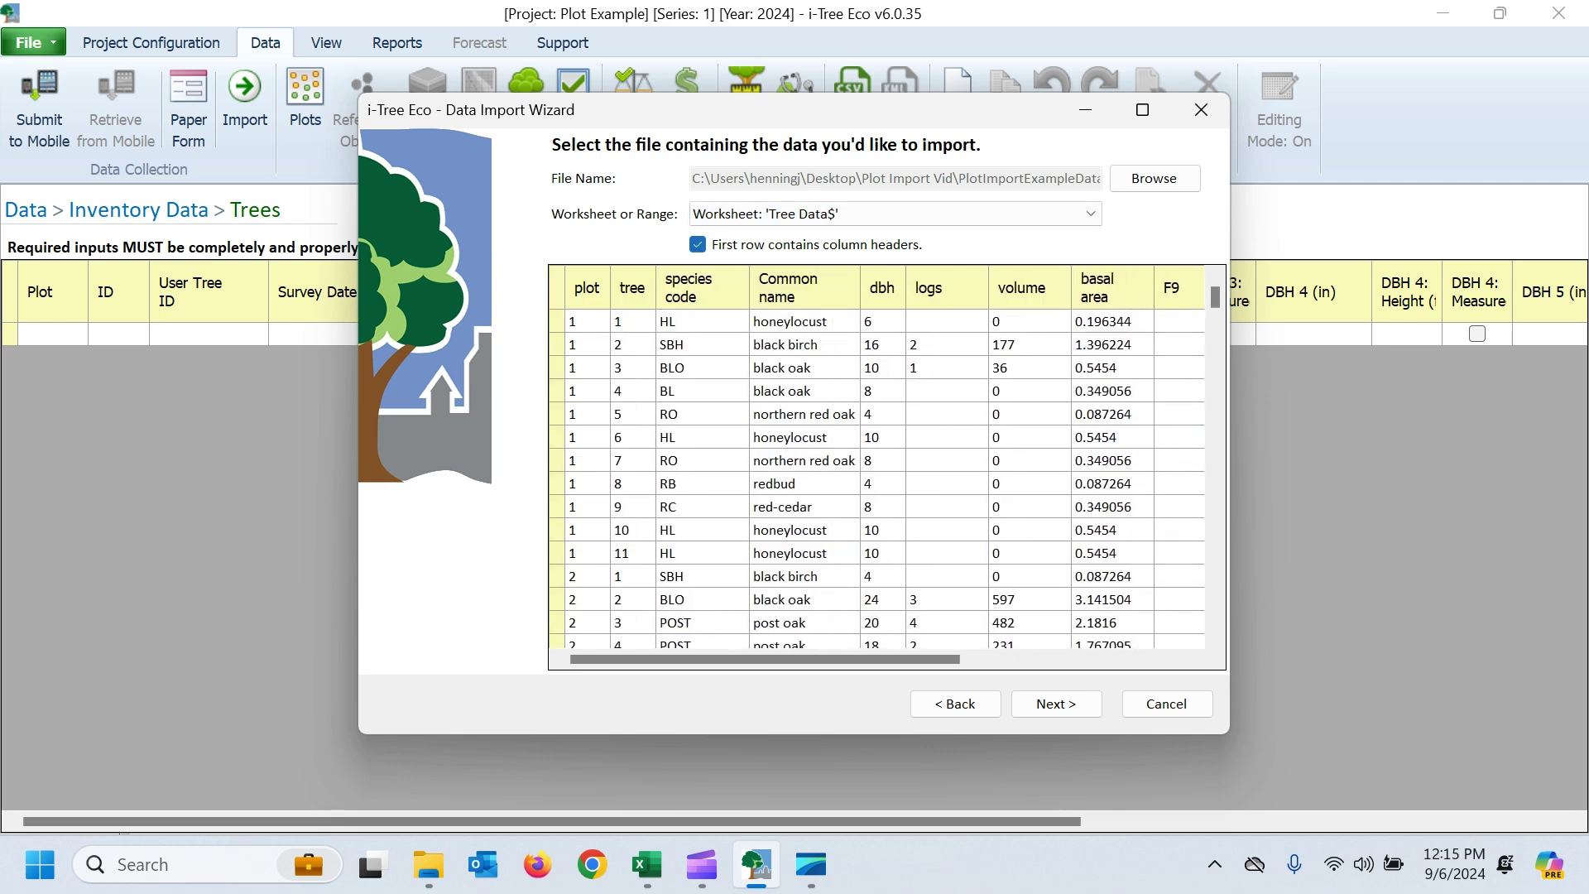
key("Tab")
key("Return")
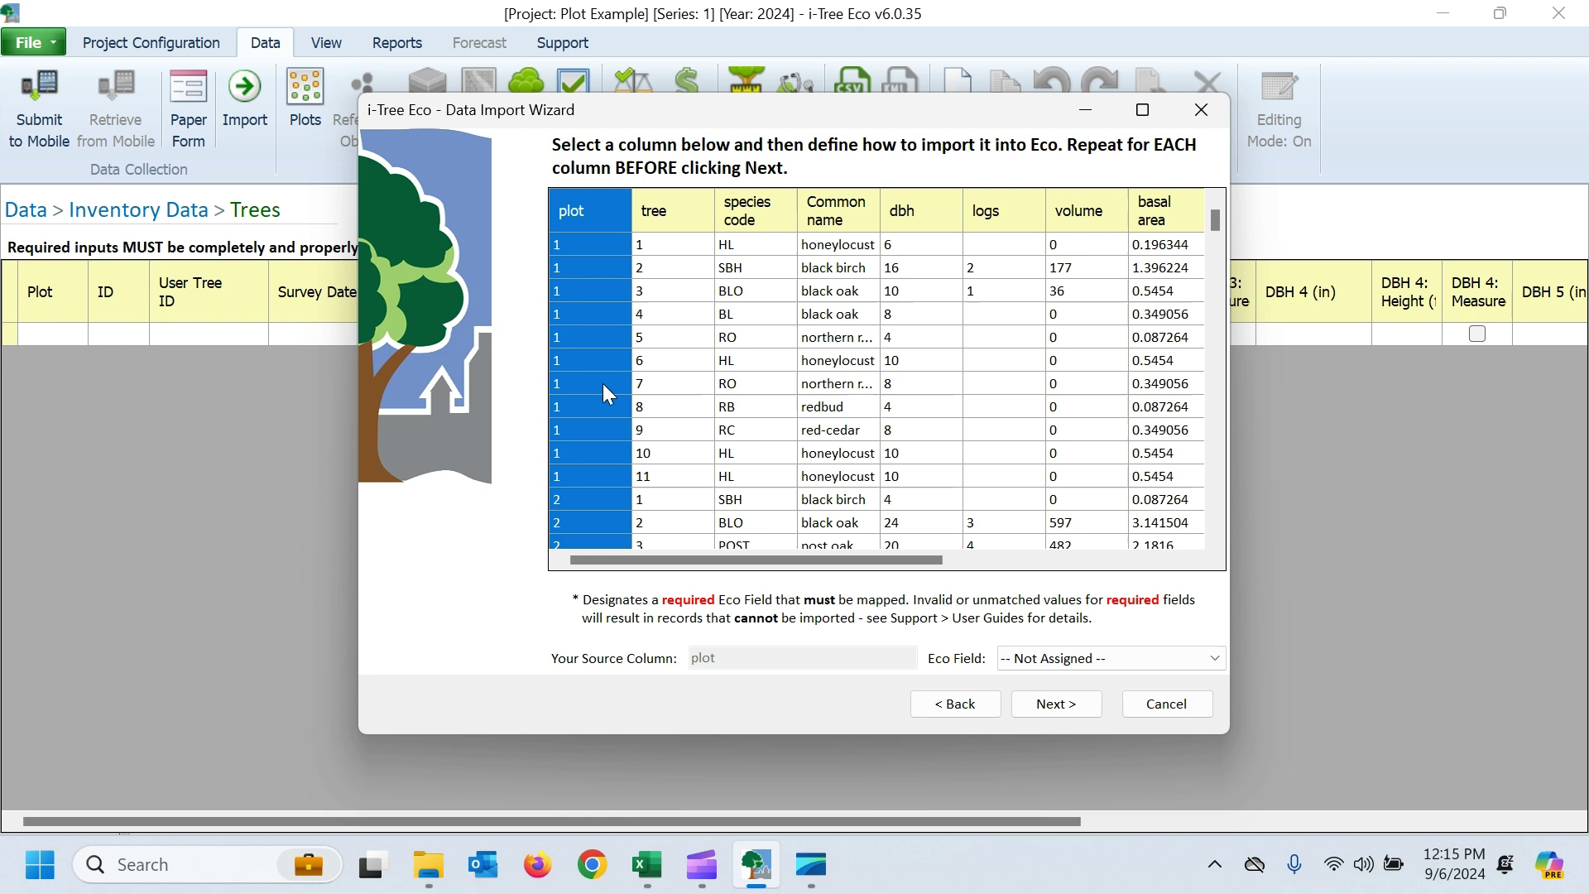
Step: Map the plot column to Plot and the tree column to User Tree ID
left_click(1092, 658)
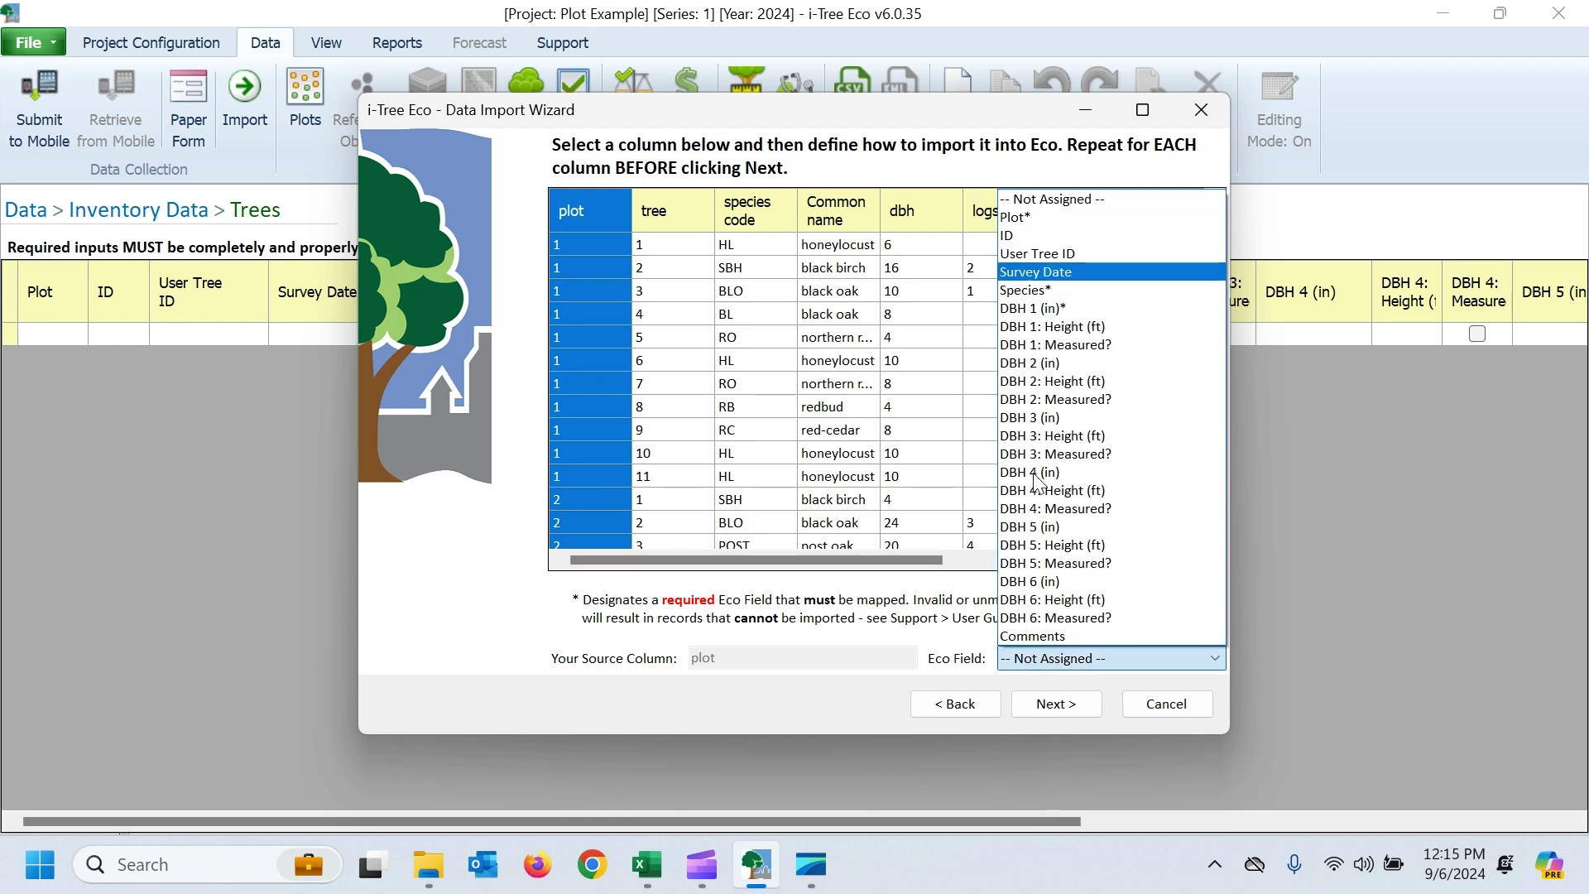
key("Down")
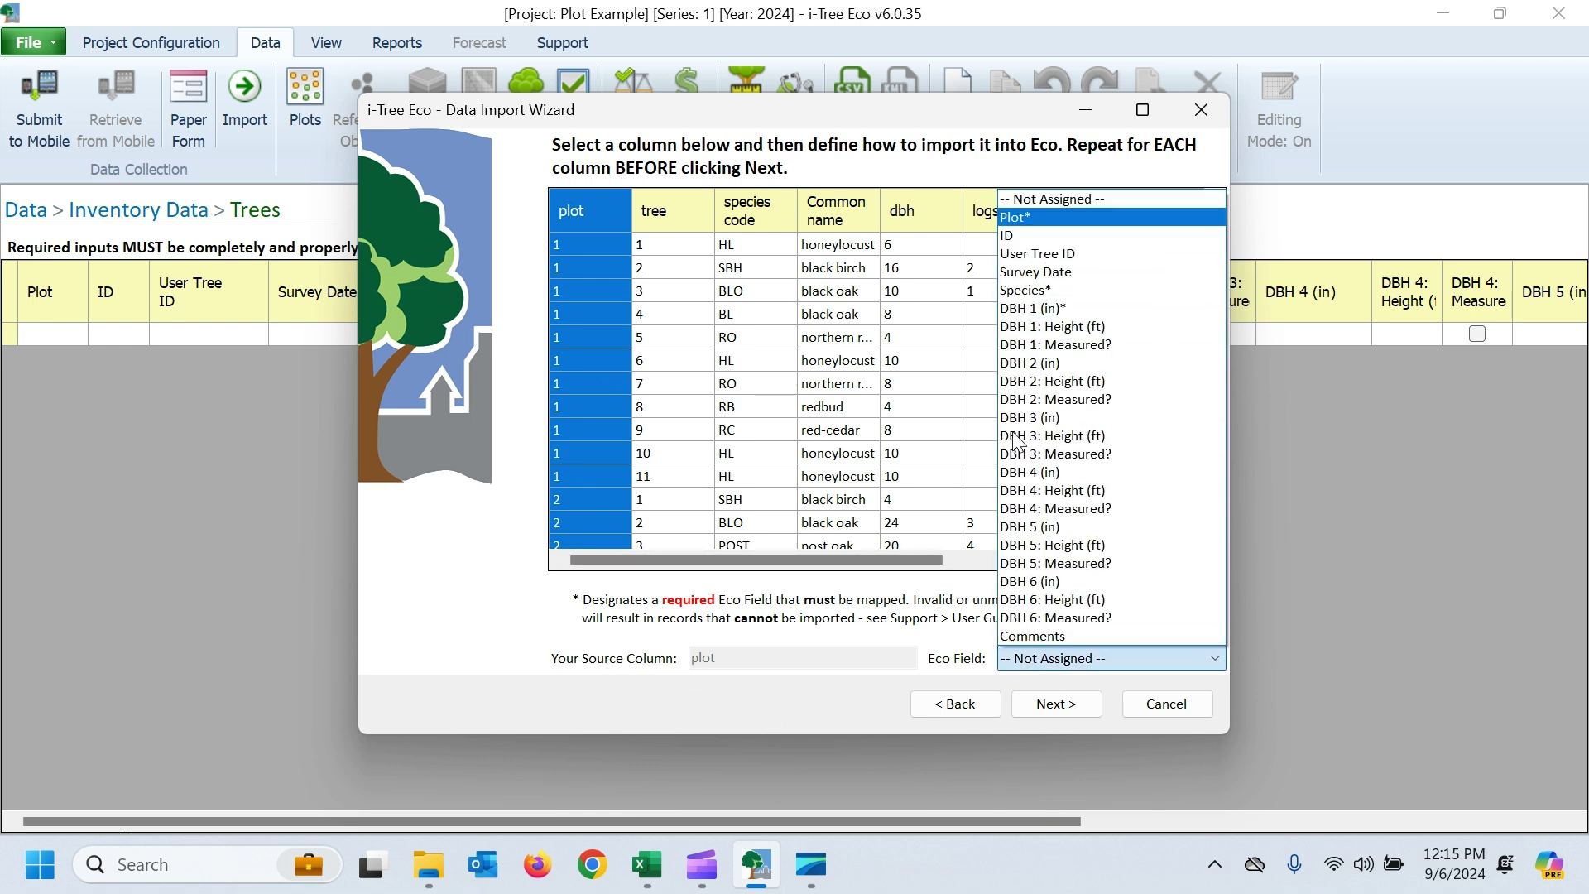
key("Return")
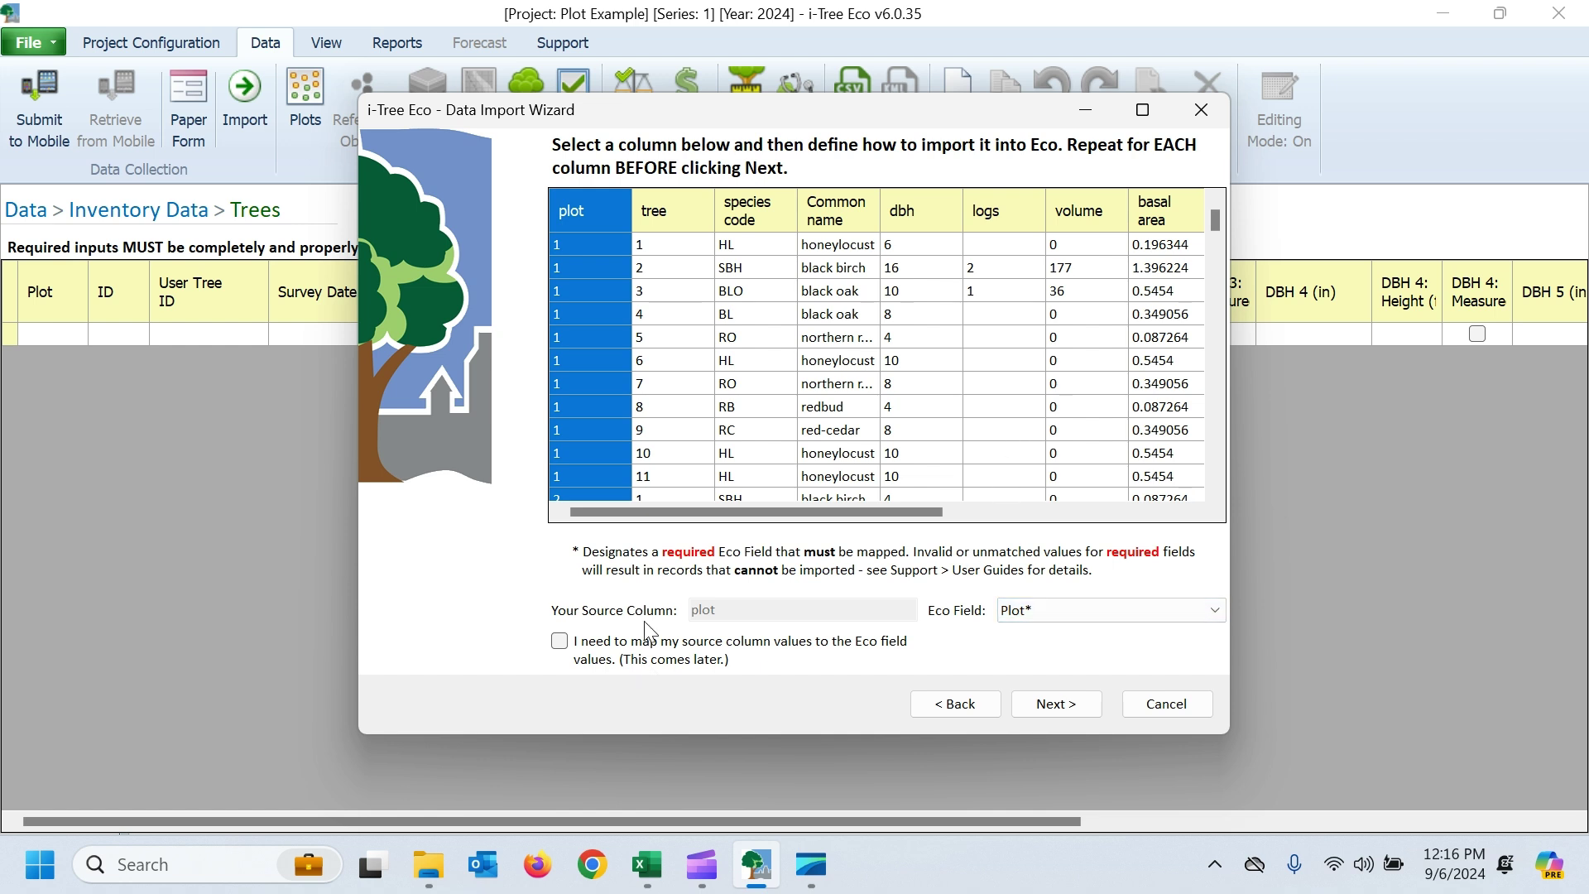
left_click(663, 416)
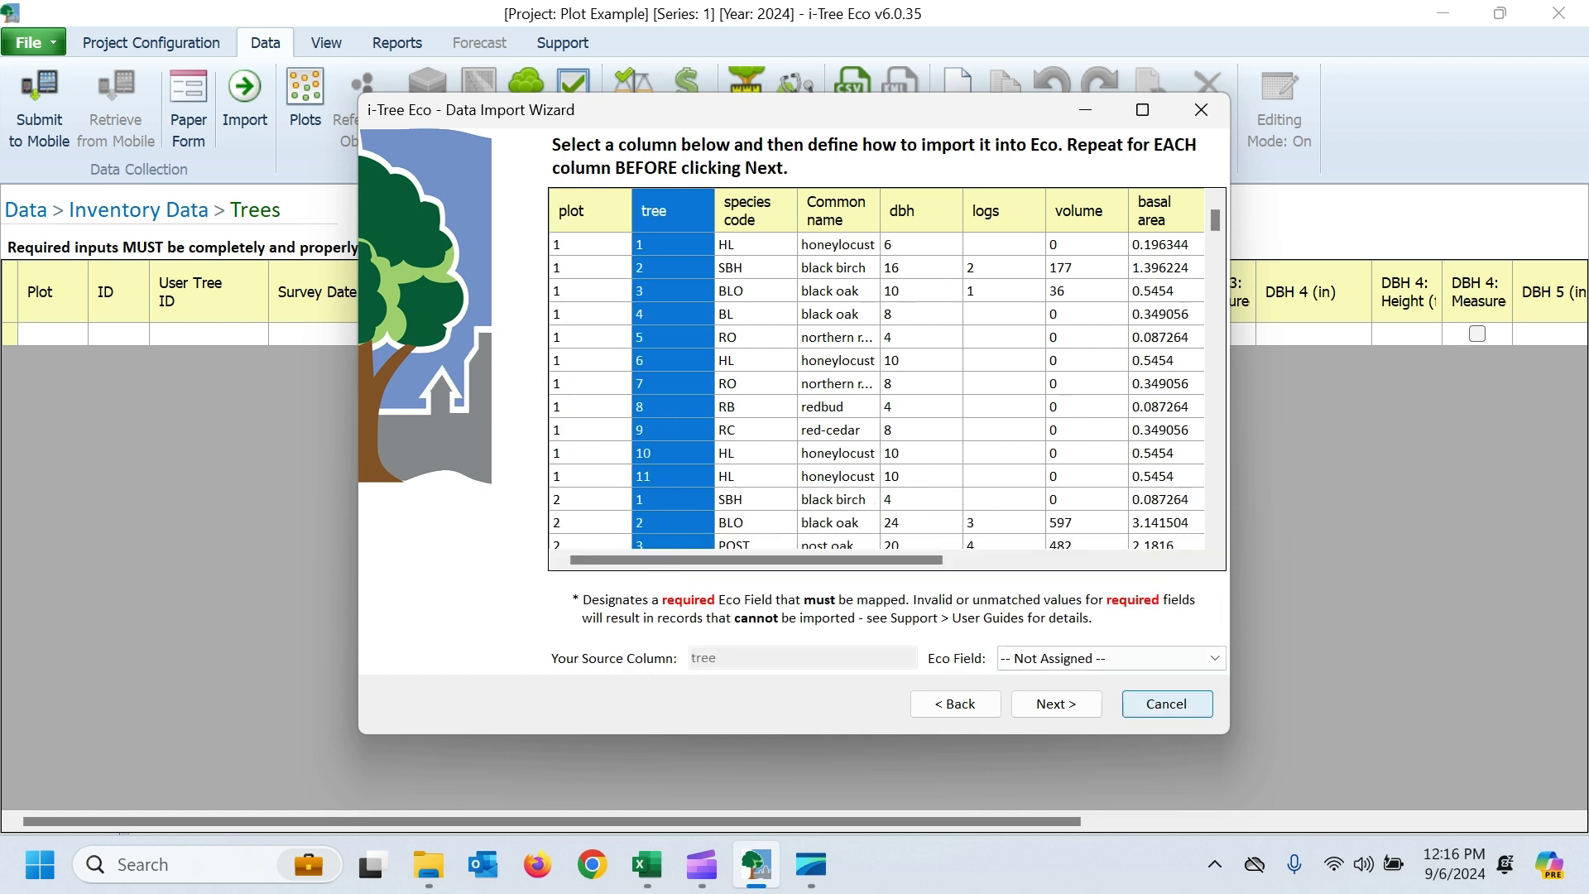
key("Tab")
key("alt+Down")
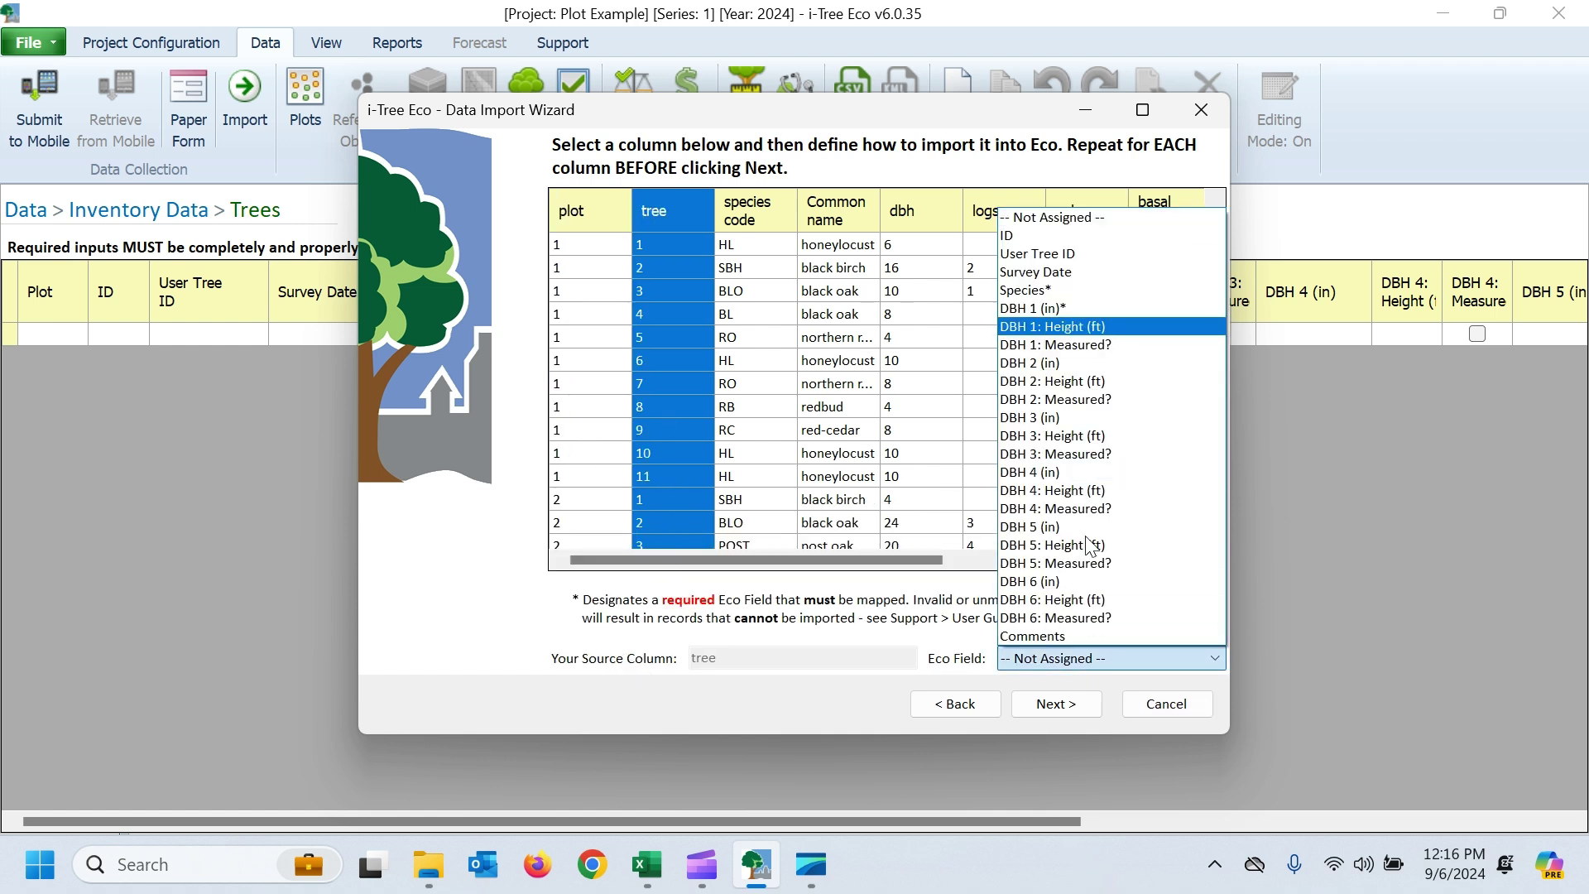
key("Up")
key("Up")
key("Up")
key("Up")
key("Up")
key("Down")
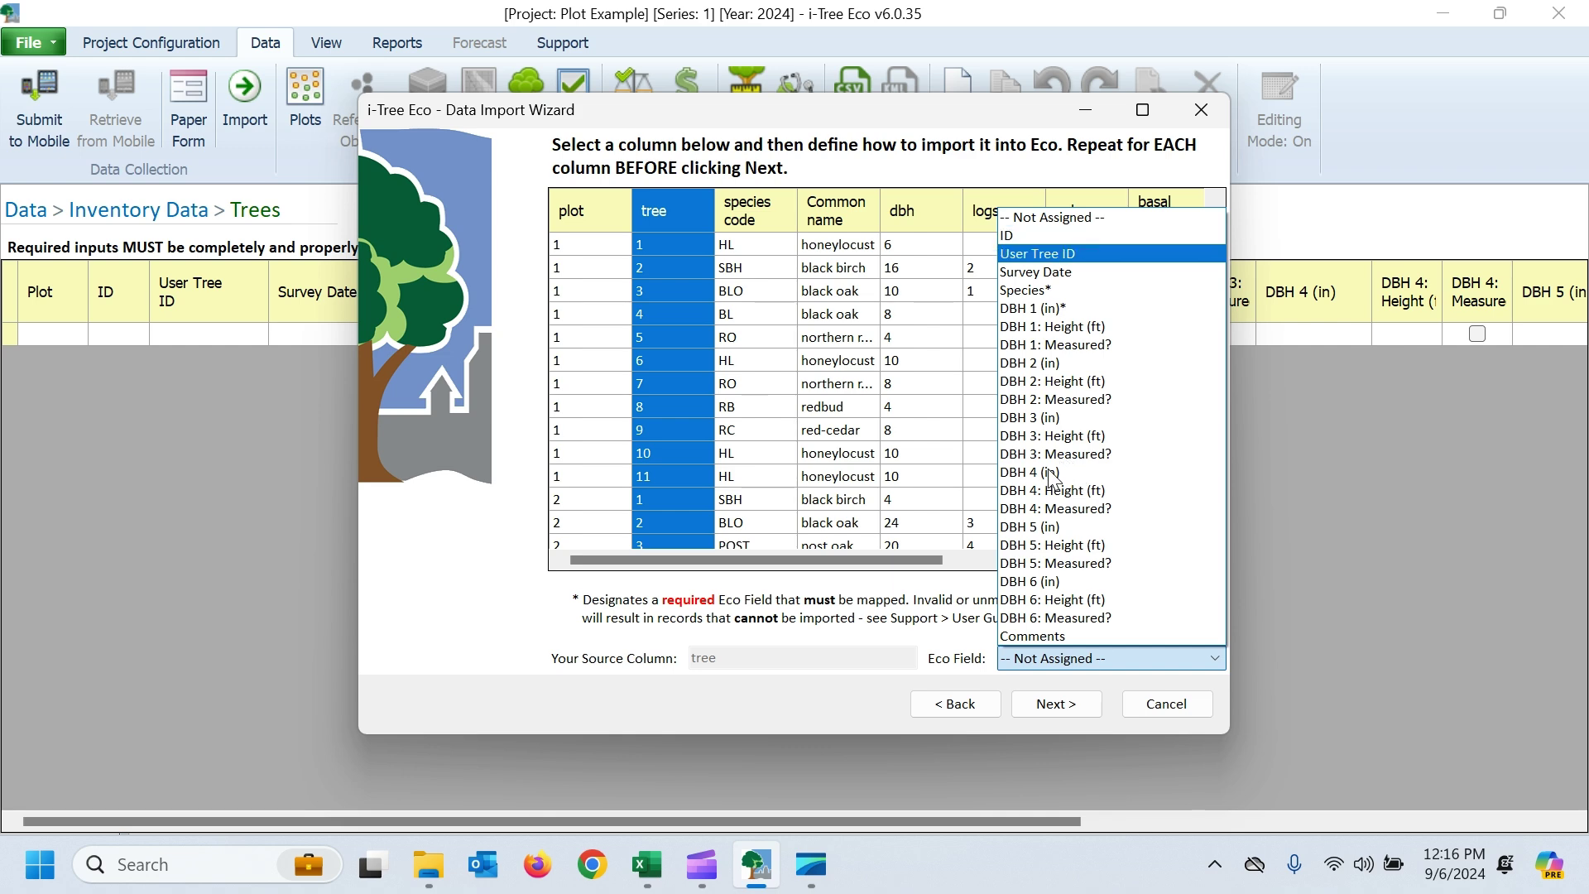
key("Return")
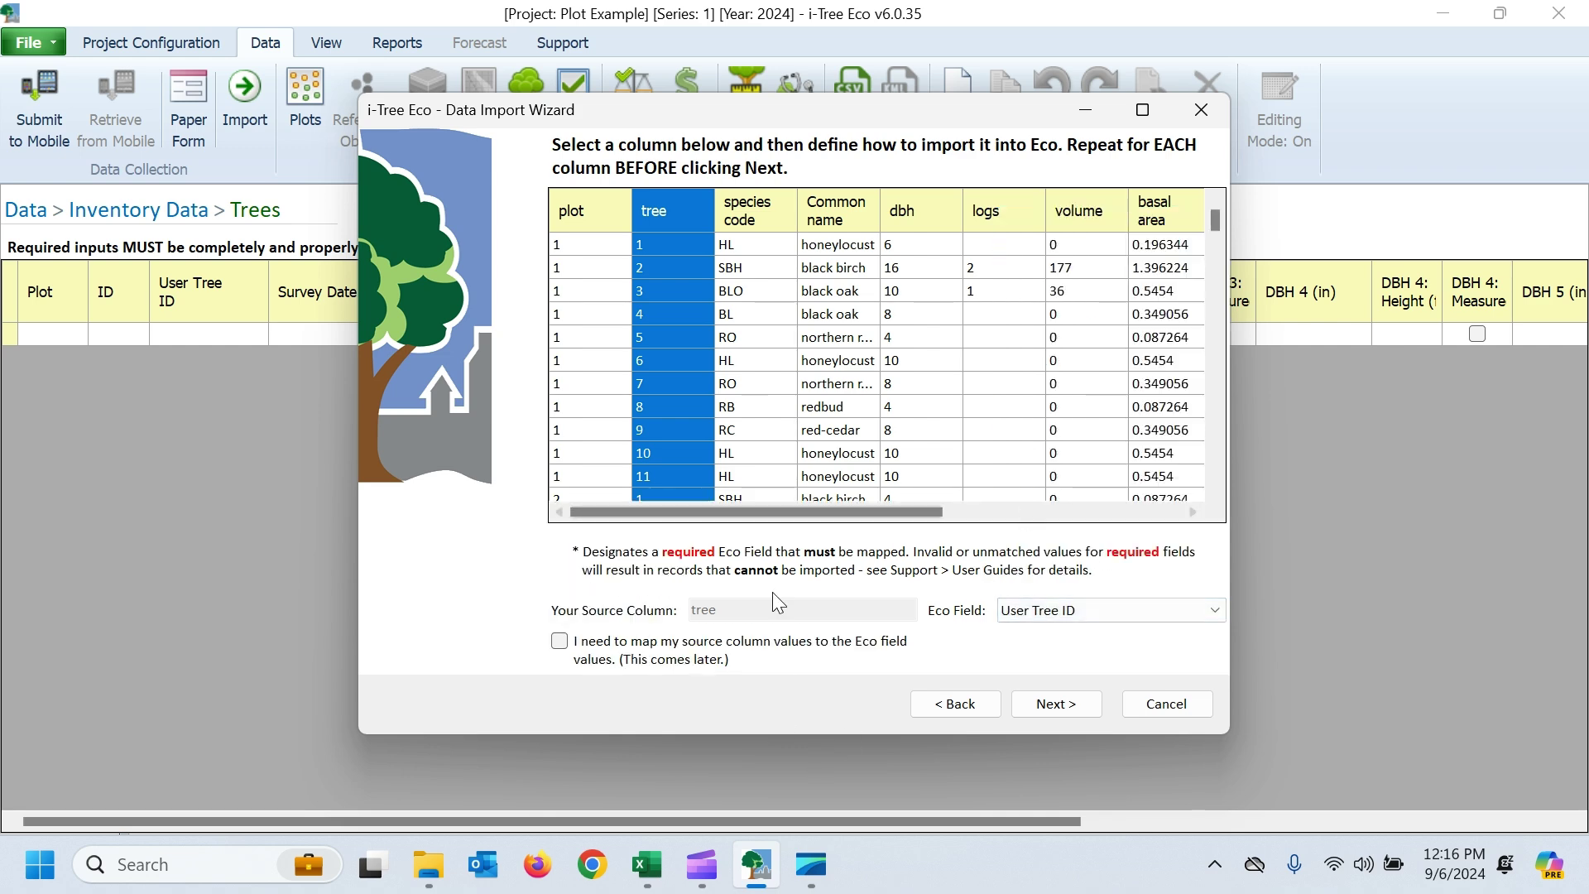
Step: Map Common name to Species, flagged for value matching with CommonName as the name type
left_click(834, 429)
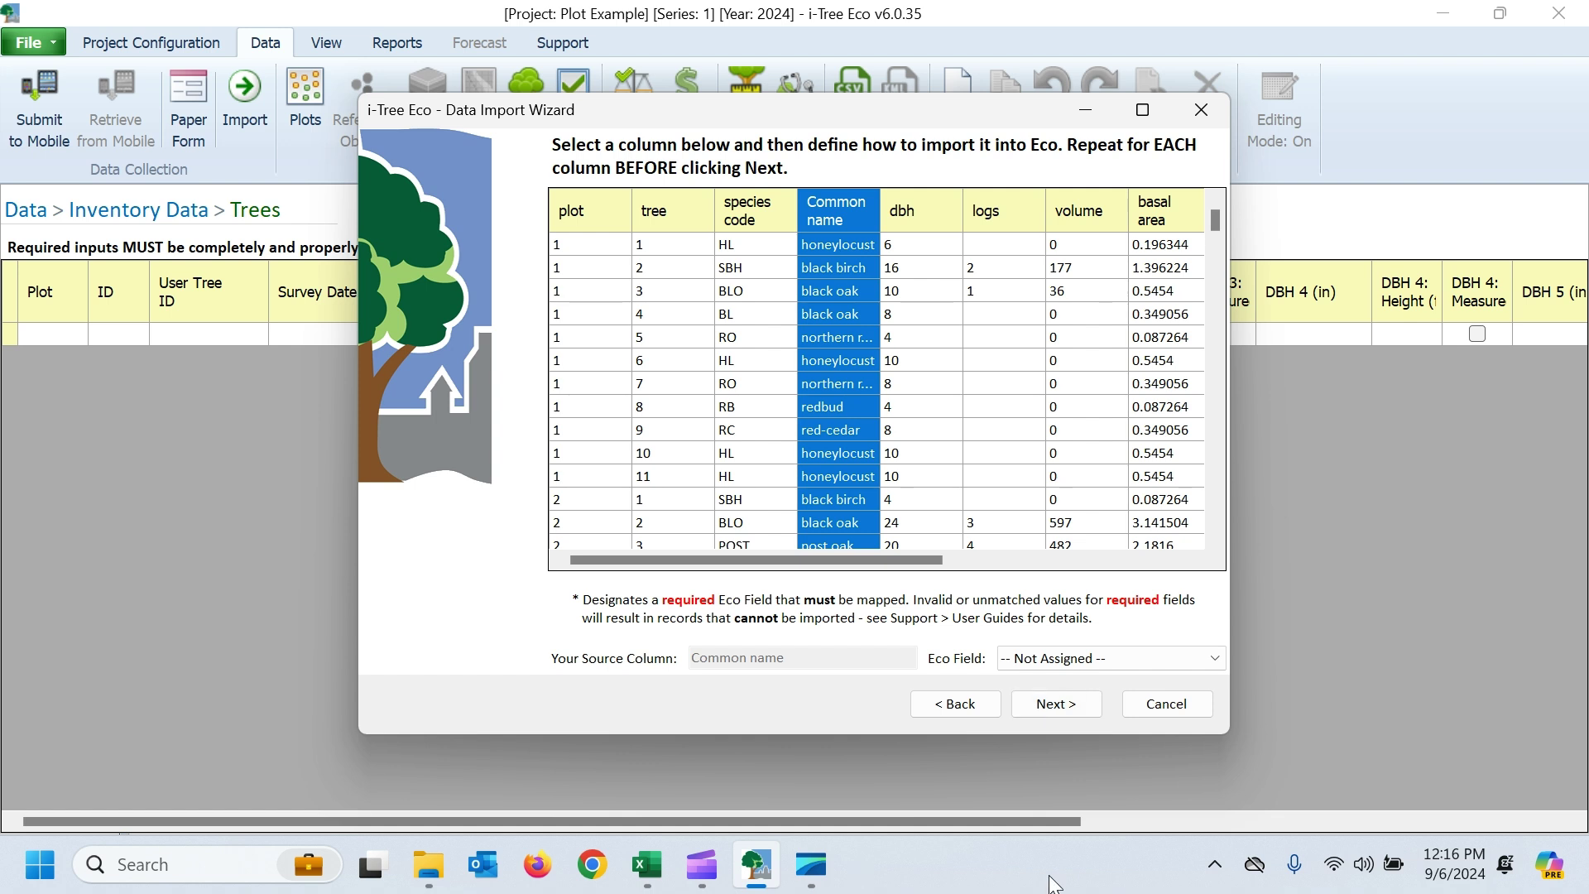
key("Tab")
key("alt+Down")
key("End")
key("Up")
key("Up")
key("Up")
key("Up")
key("Up")
key("Up")
key("Up")
key("Up")
key("Up")
key("Up")
key("Up")
key("Up")
key("Up")
key("Up")
key("Up")
key("Up")
key("Up")
key("Up")
key("Up")
key("Return")
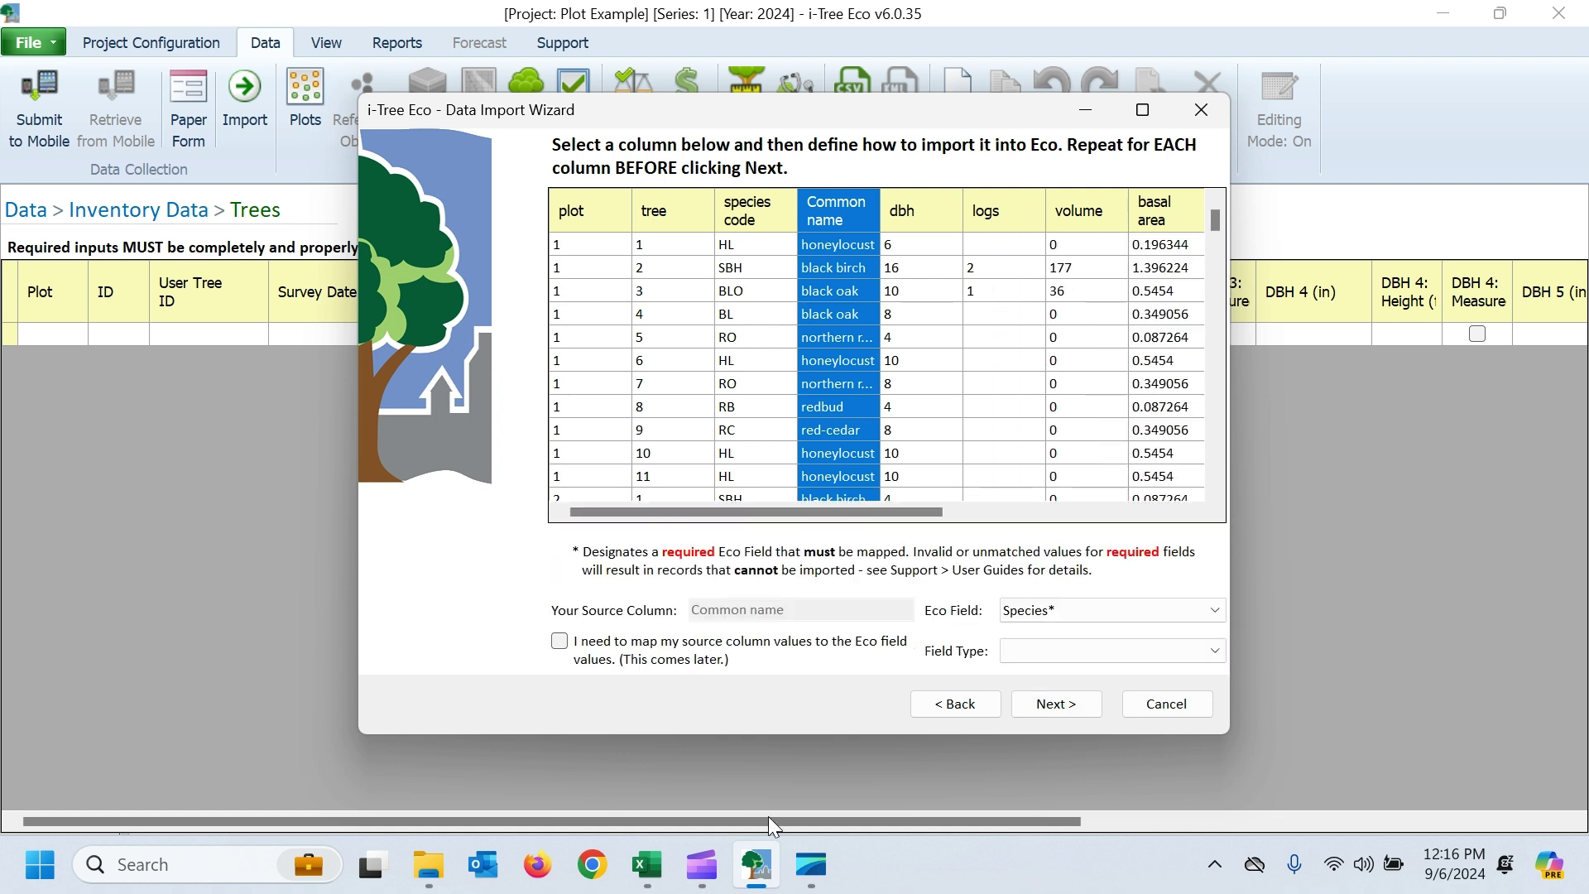
key("shift+Tab")
key("space")
key("Tab")
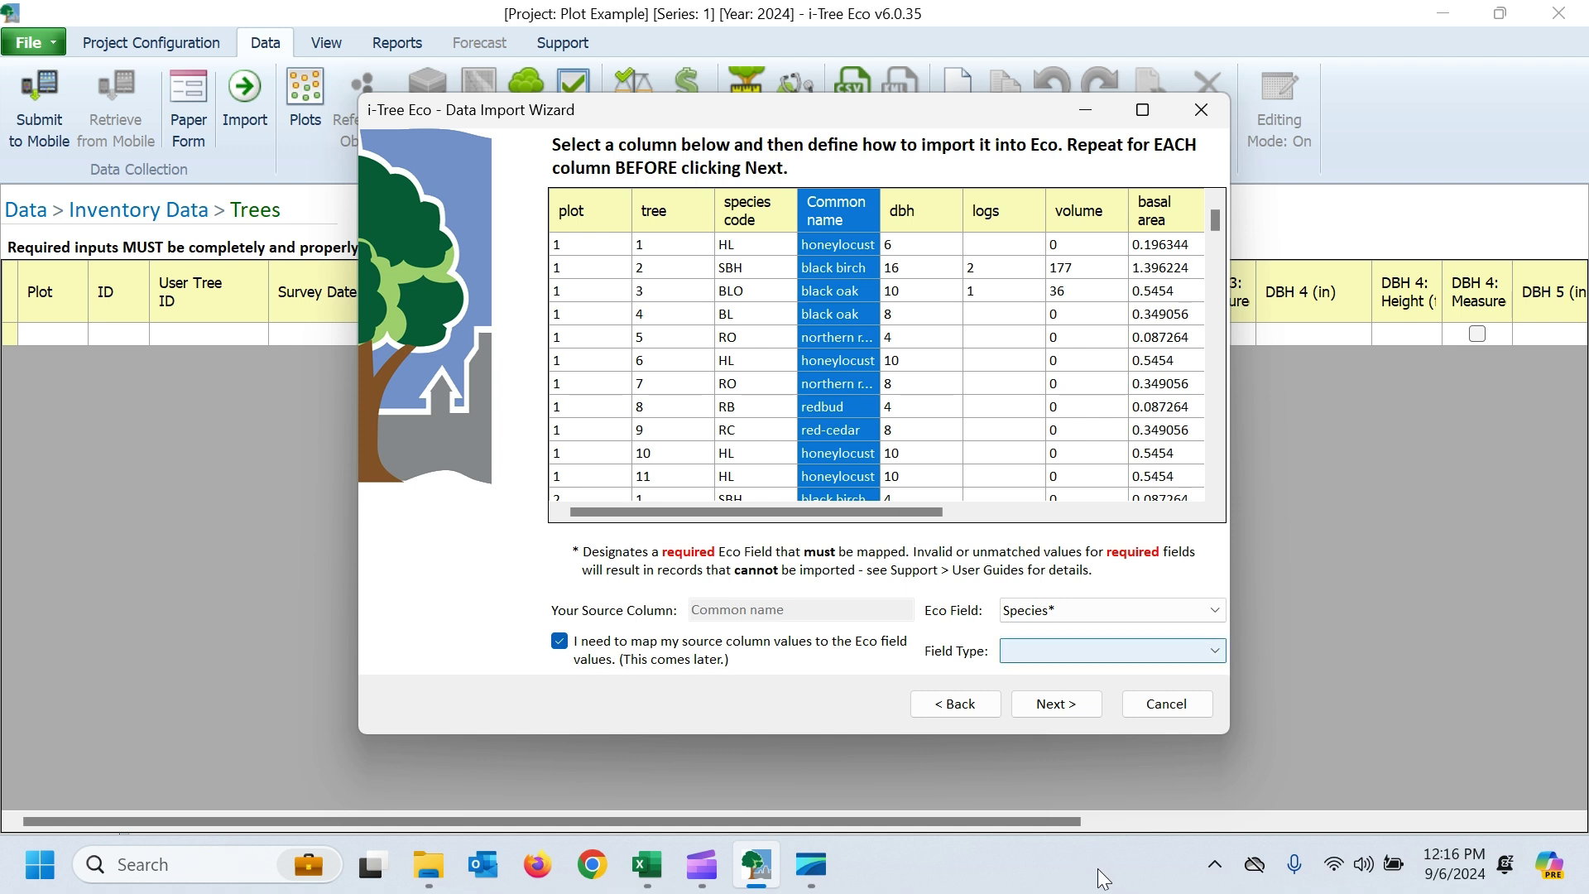
key("alt+Down")
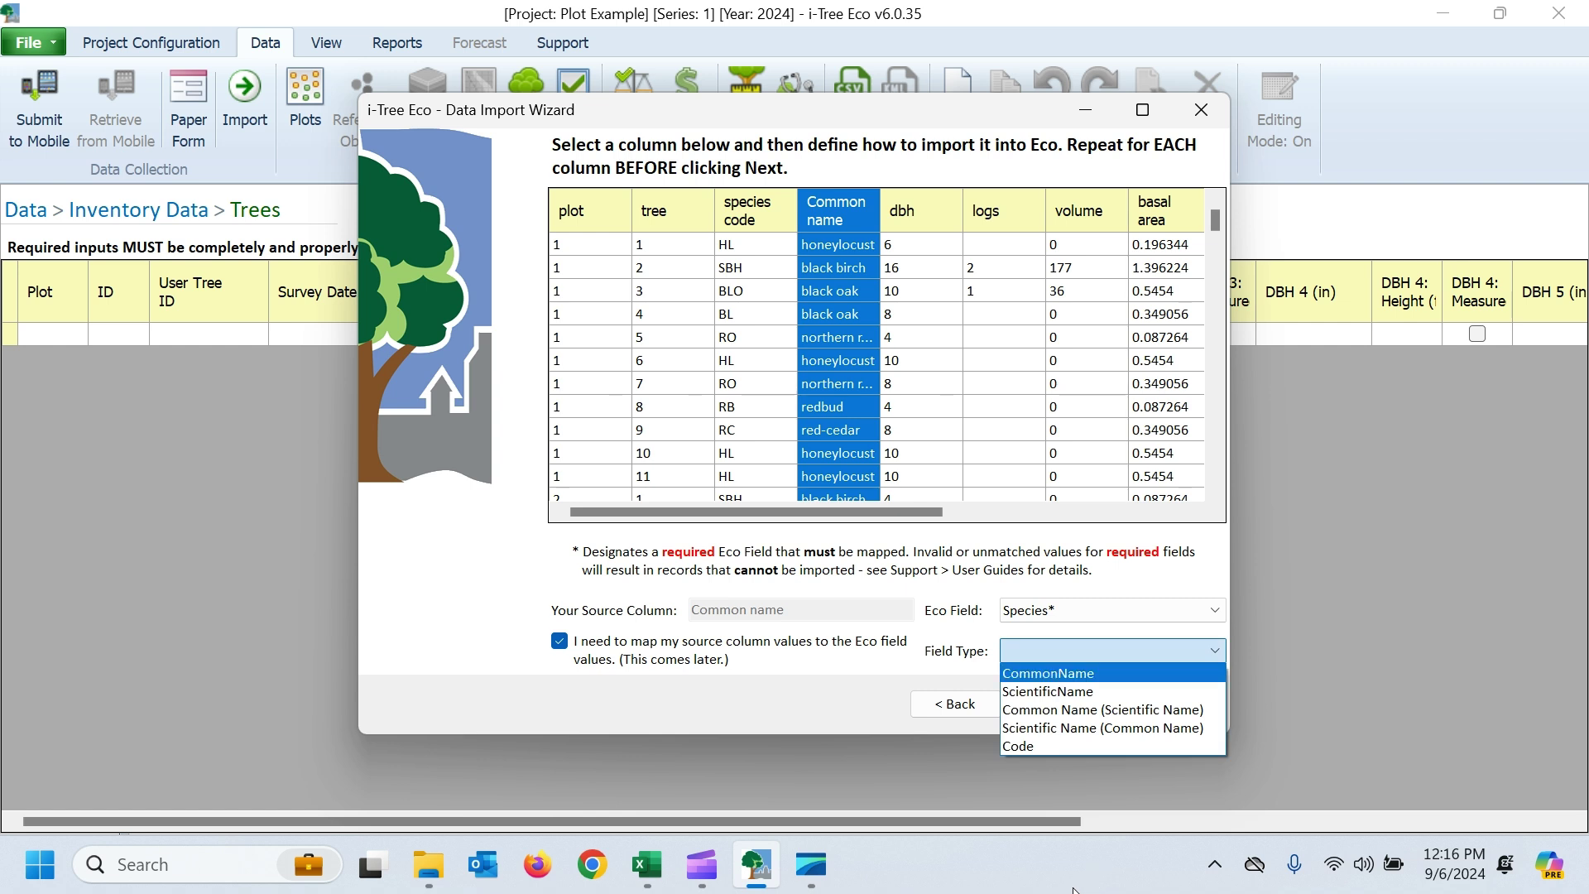
key("Return")
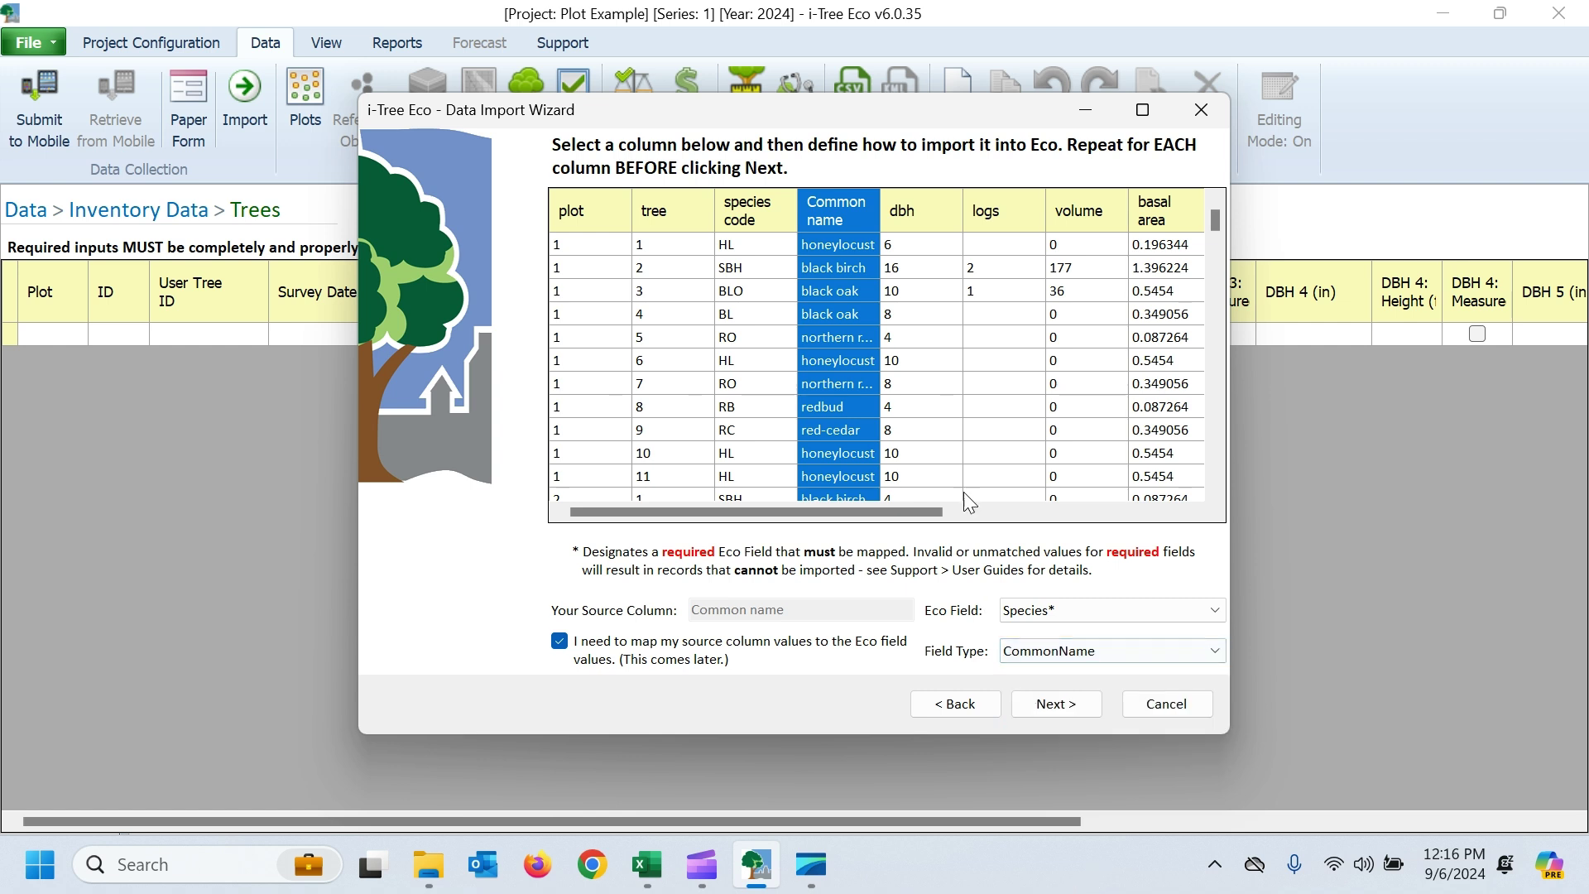
Step: Map dbh to DBH 1 (in) and proceed to species value matching
left_click(907, 427)
key("Tab")
key("alt+Down")
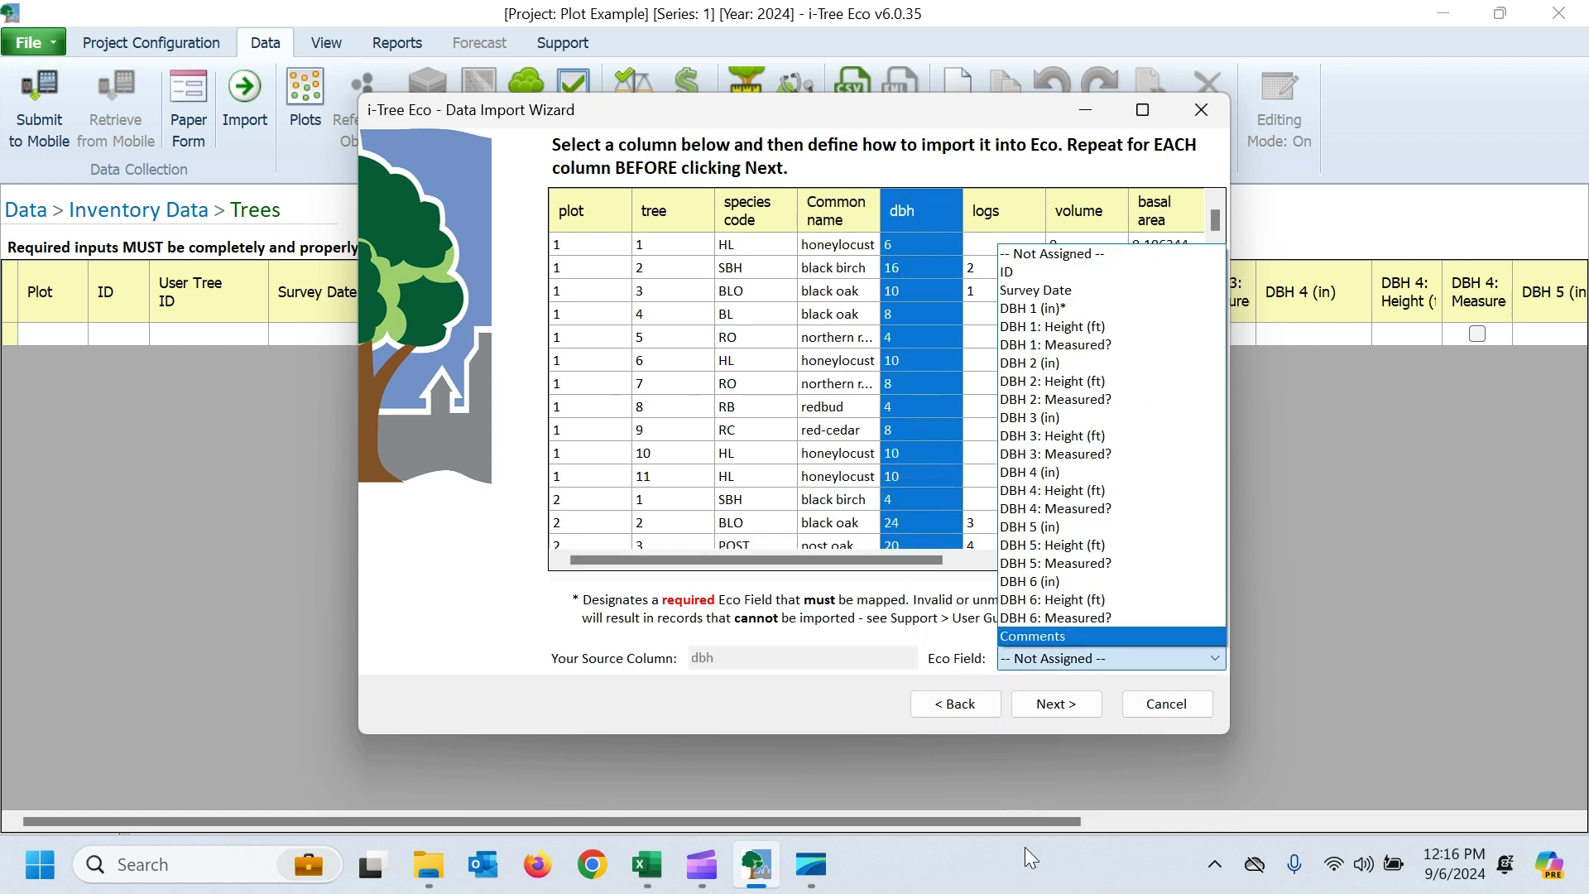
key("Return")
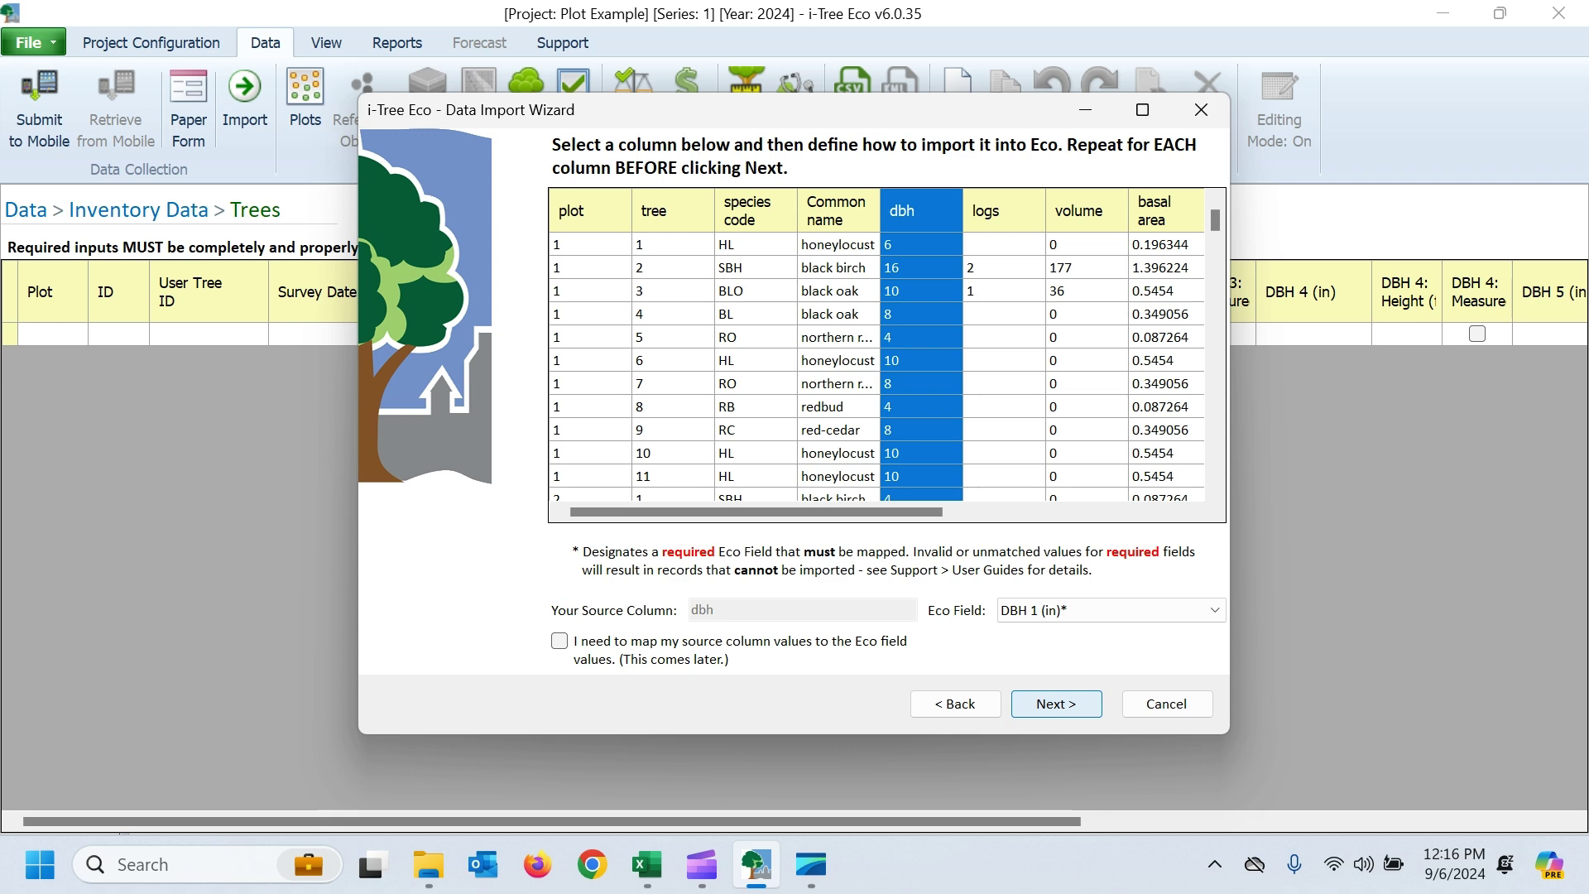
left_click(1056, 704)
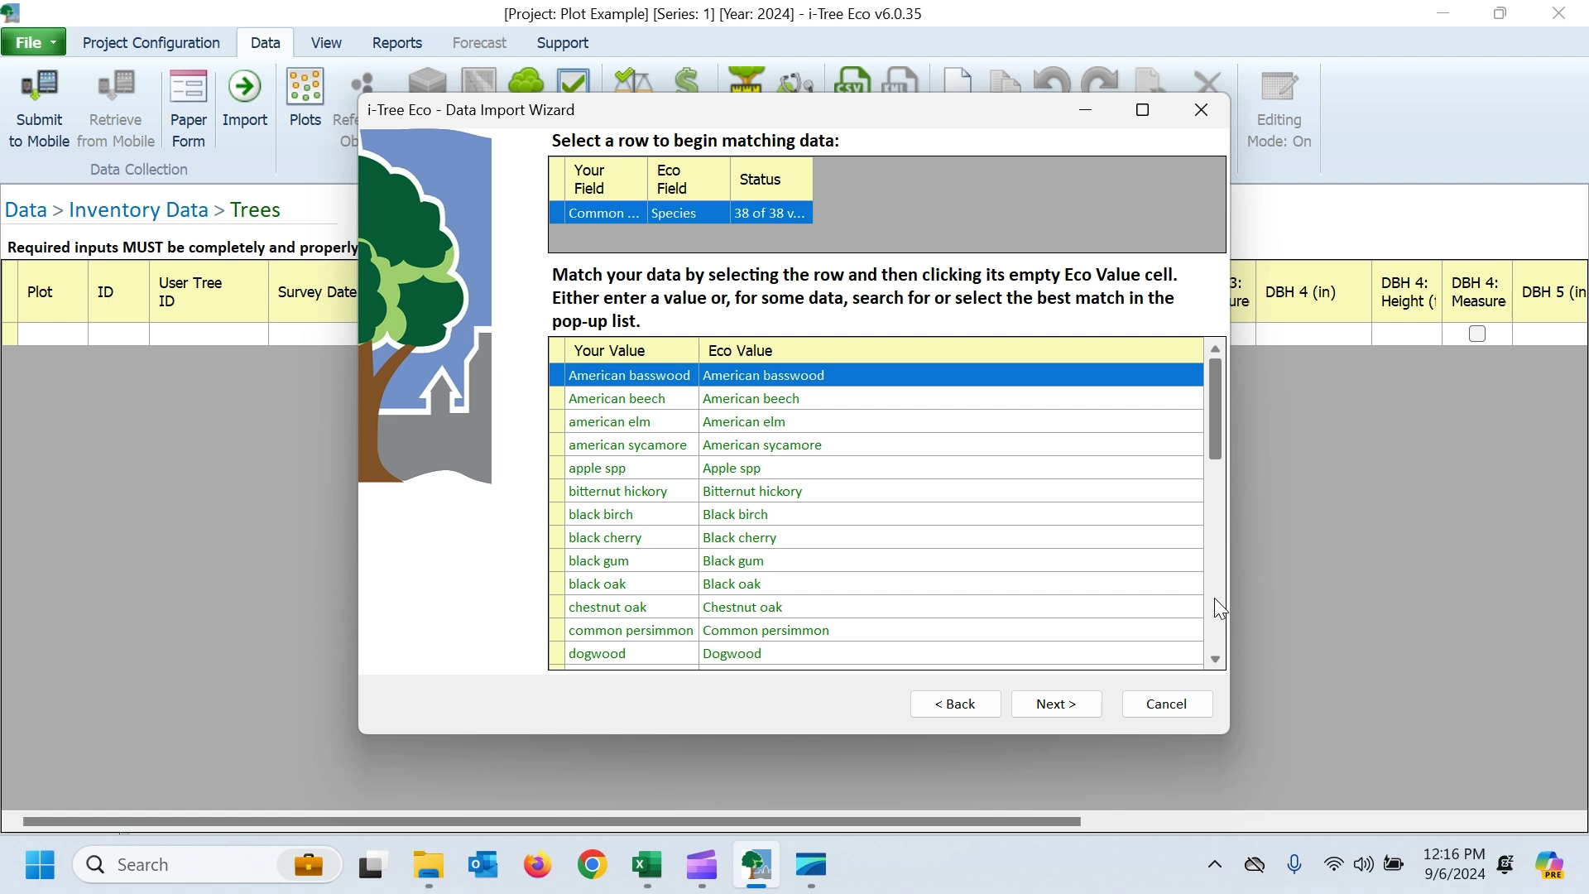
Step: Accept the 38 matched species values and finish importing all 2,542 tree records
scroll(1215, 598, "down", 7)
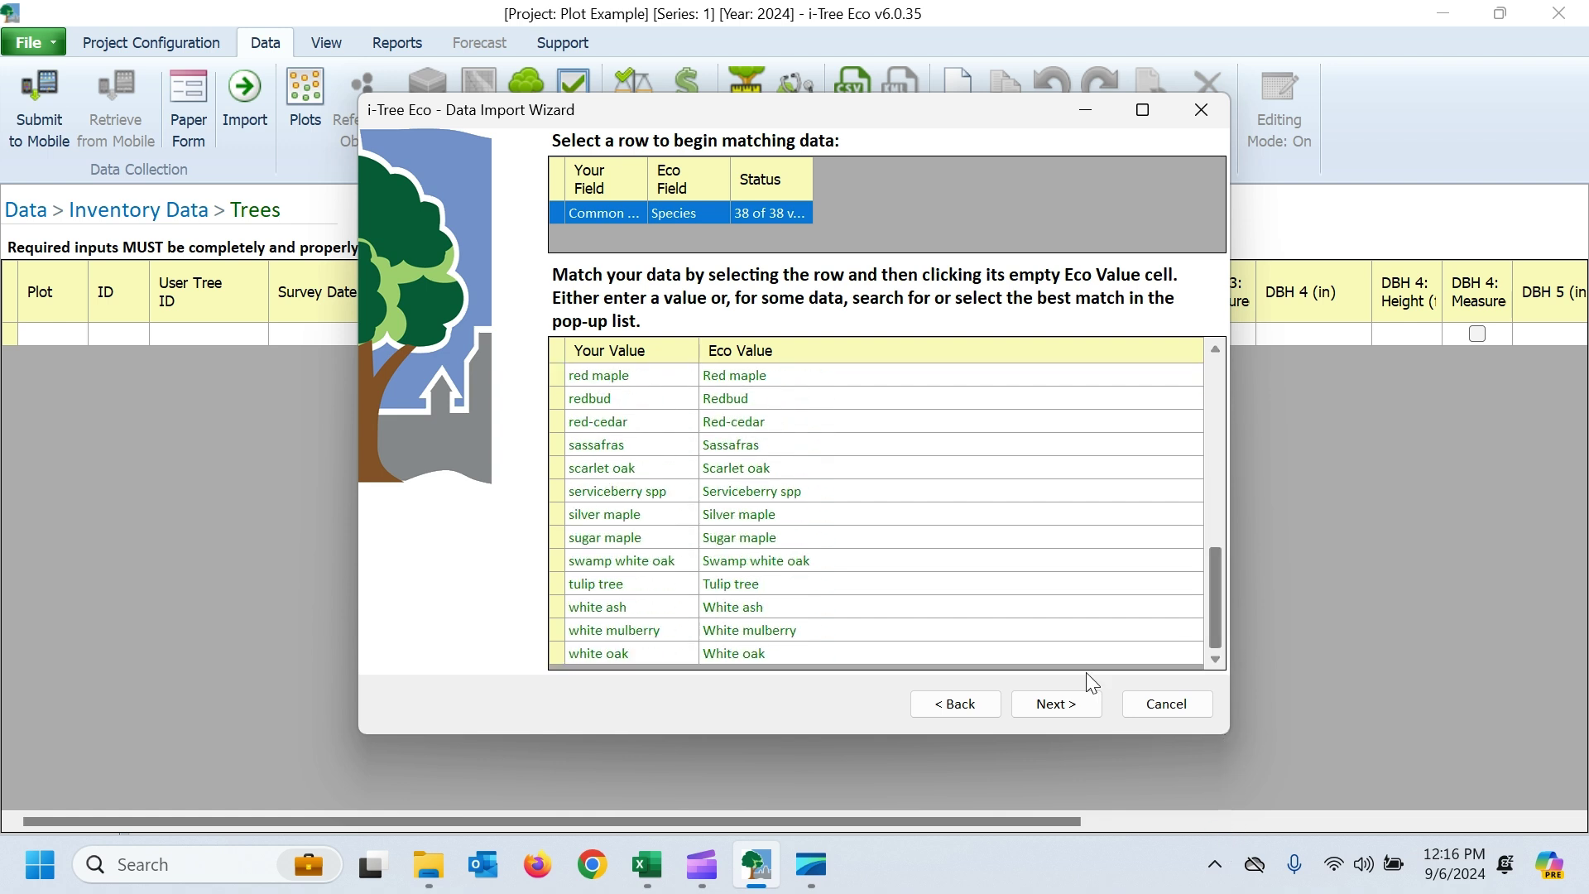
left_click(1056, 703)
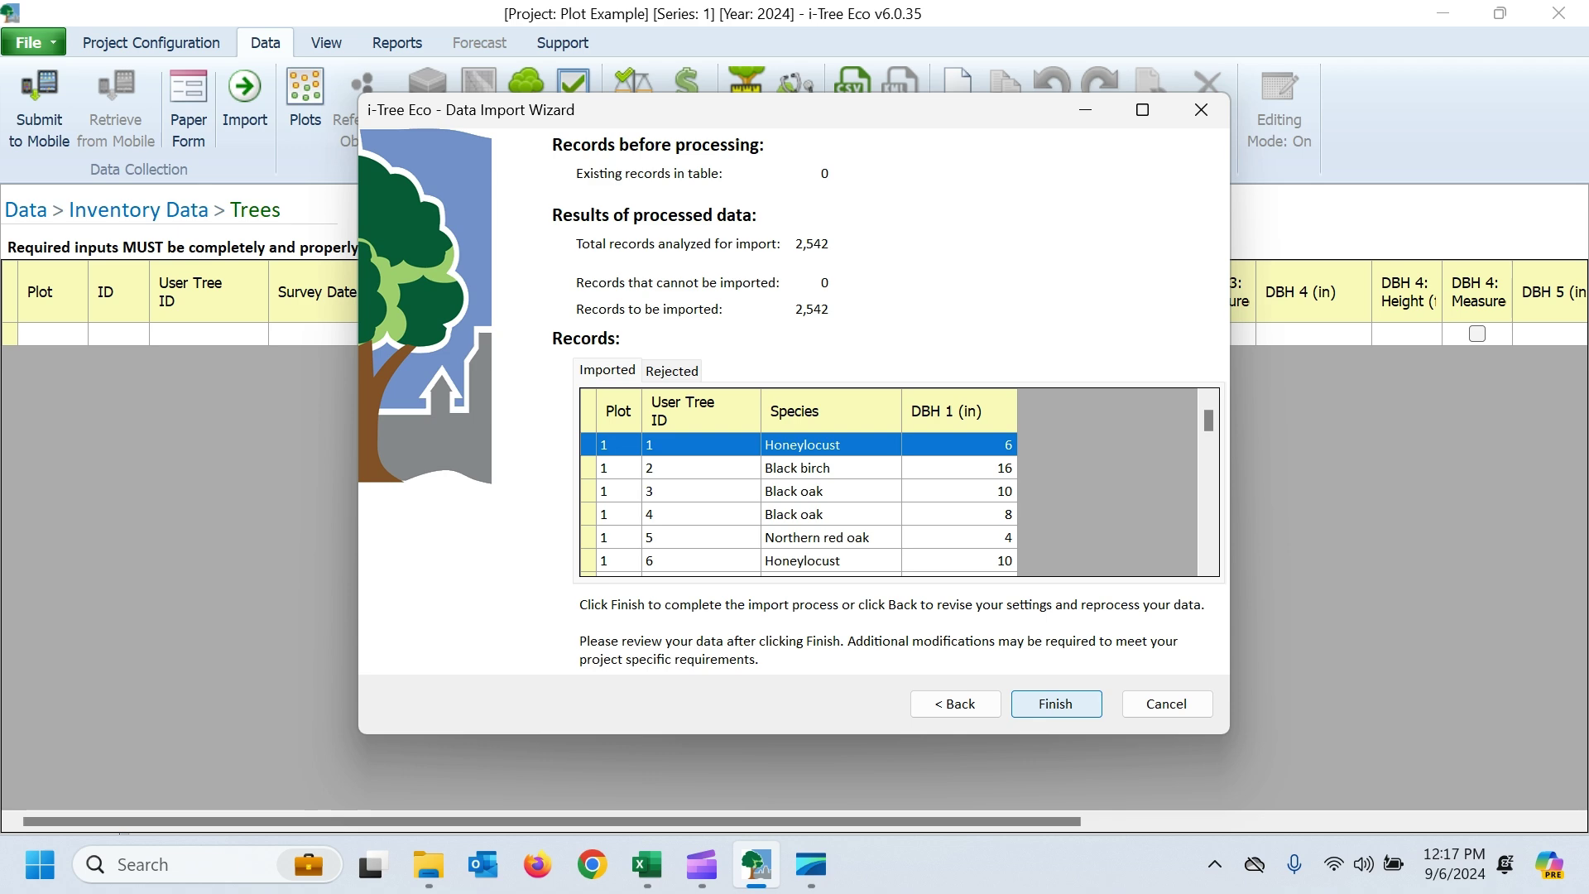
left_click(1056, 704)
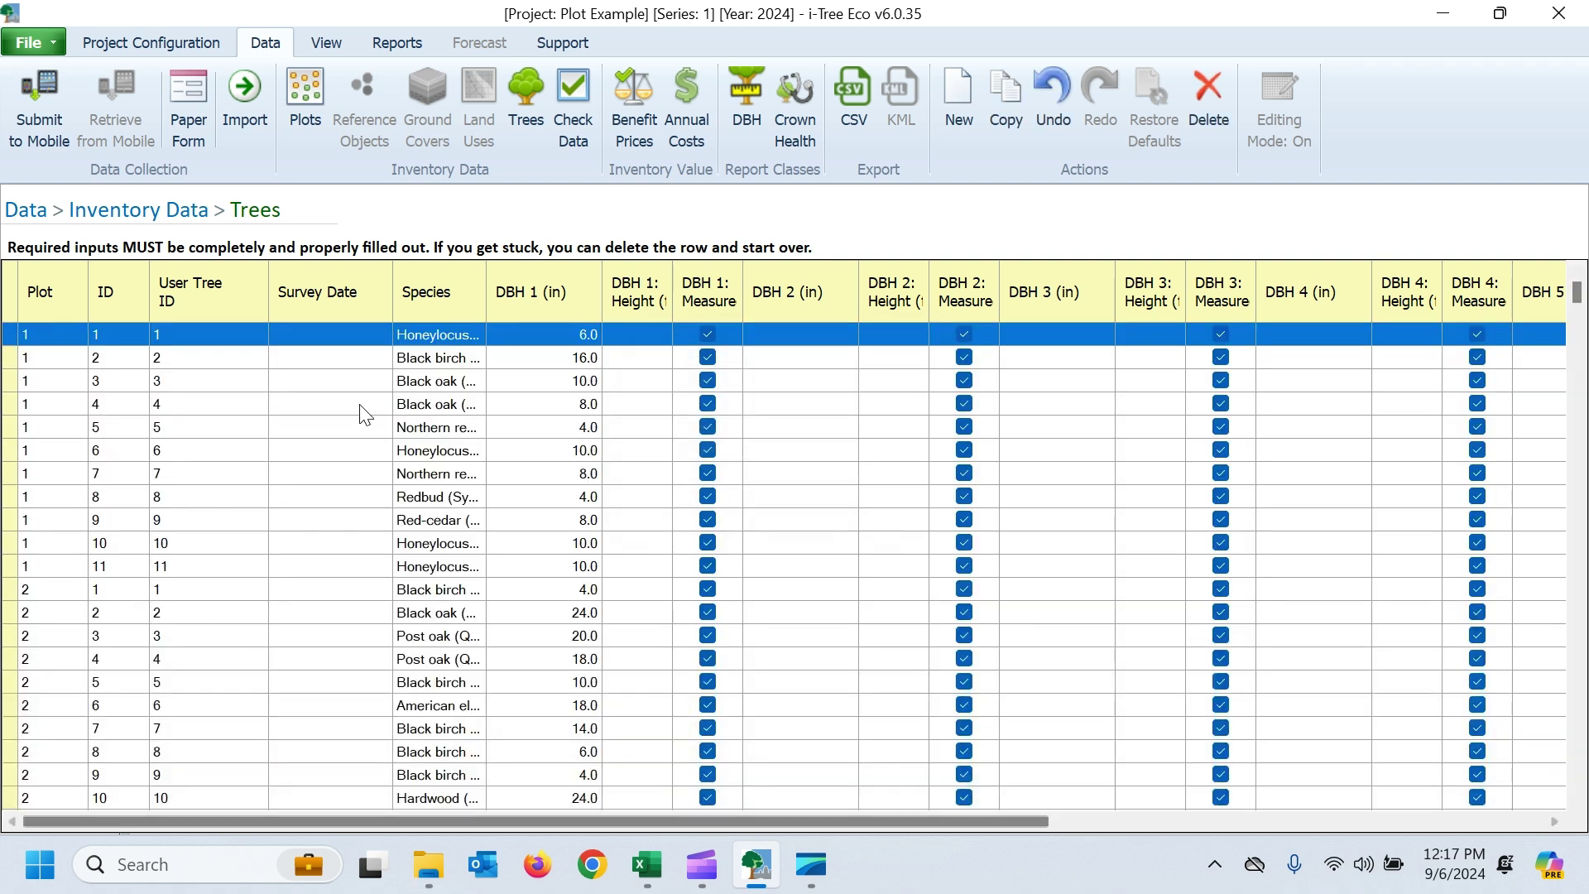
Step: Return to Plots and view plot 1's eleven trees in the linked Trees panel
left_click(306, 107)
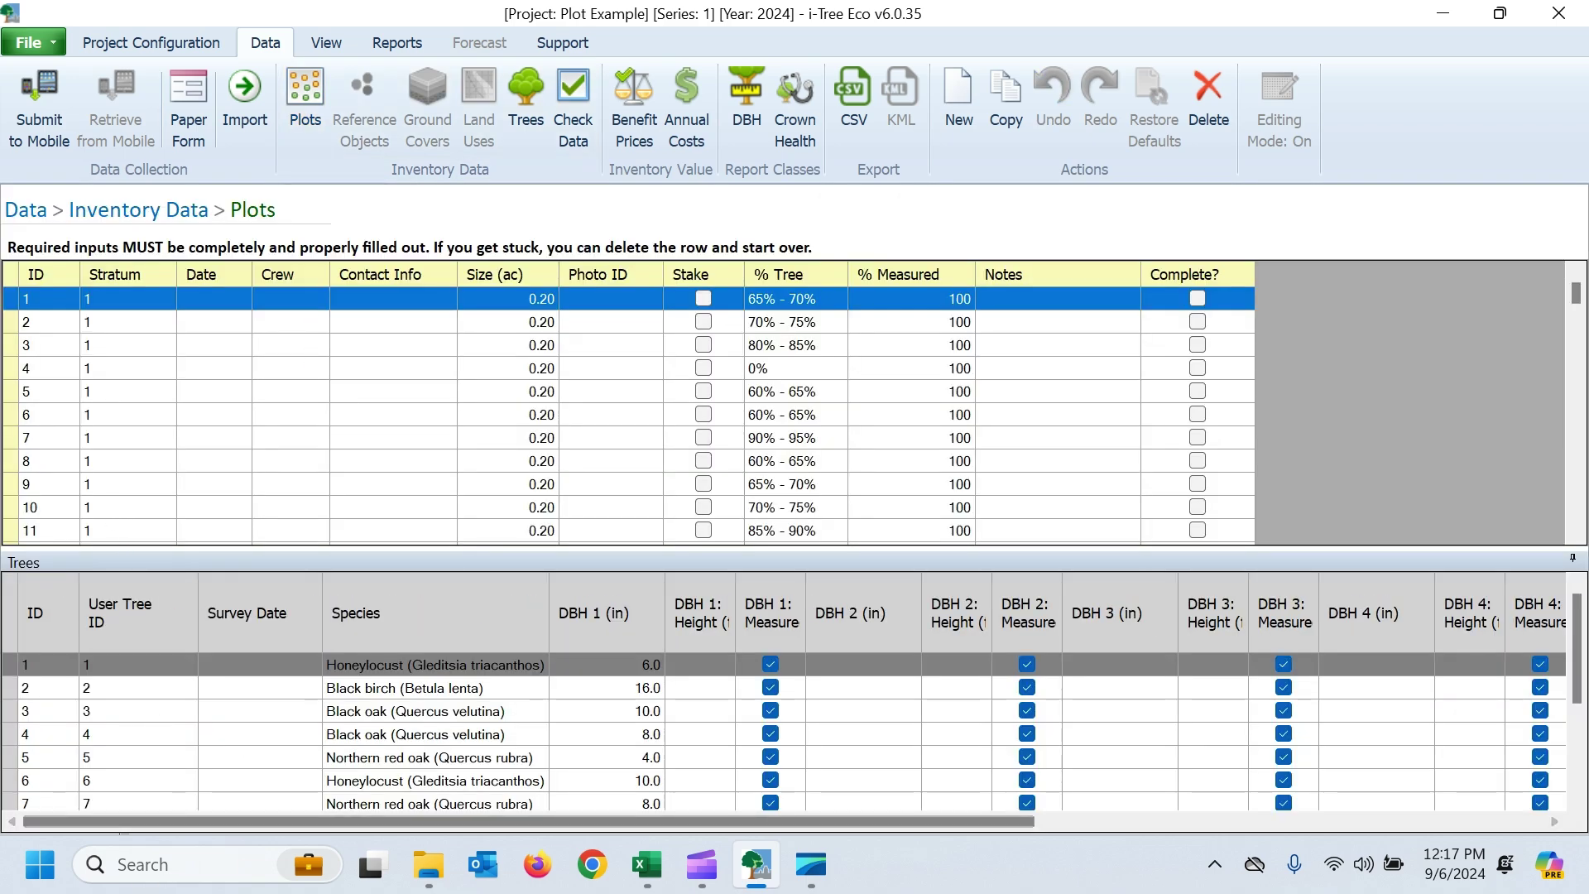
scroll(787, 729, "down", 2)
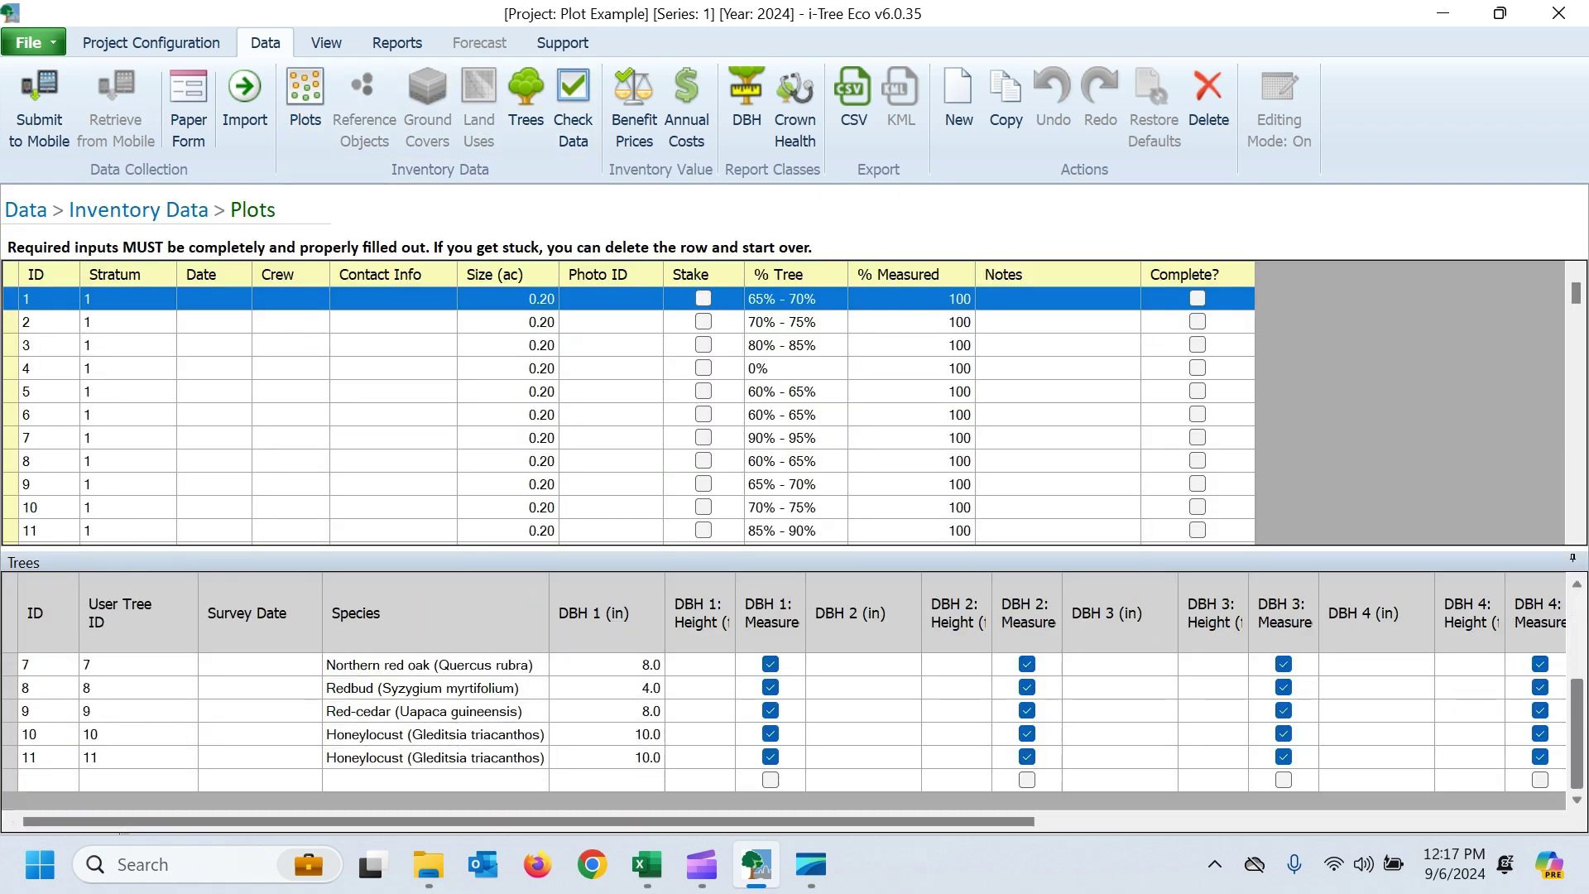